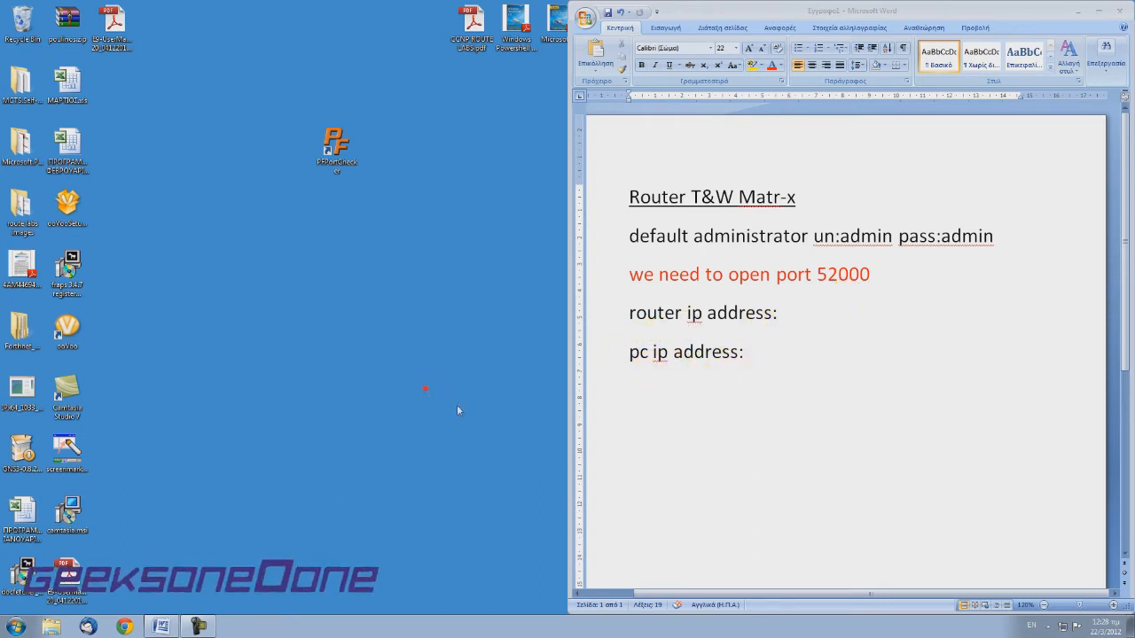
Step: Open the Internet Protocol Version 4 (TCP/IPv4) properties of the Local Area Connection to read its address settings
{"action": "right_click", "coordinate": [1062, 628]}
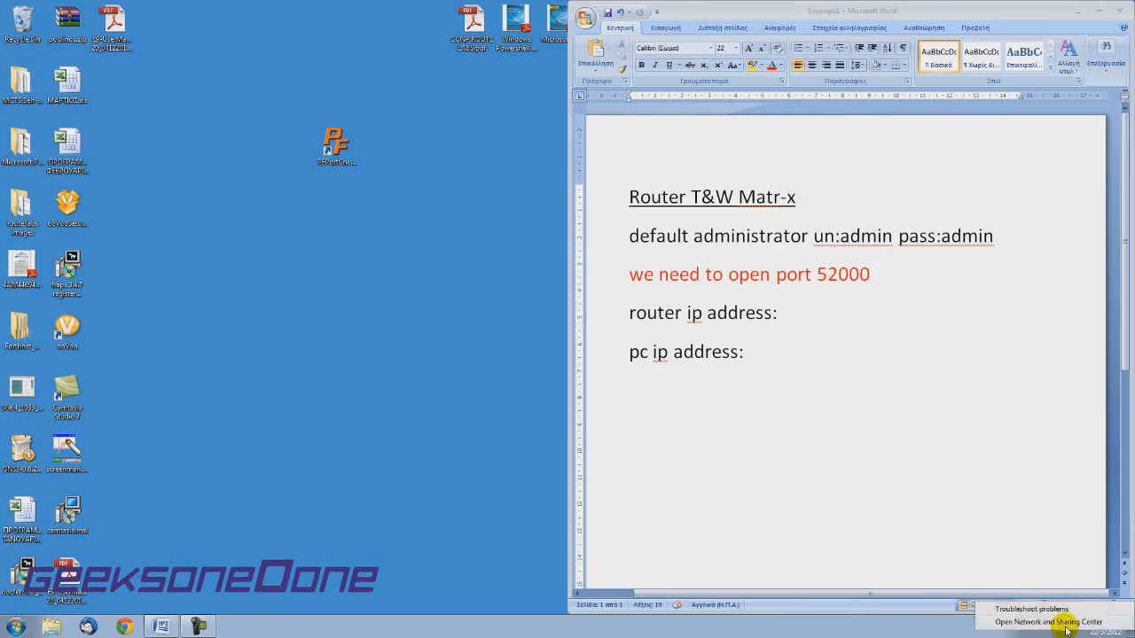
{"action": "left_click", "coordinate": [1066, 623]}
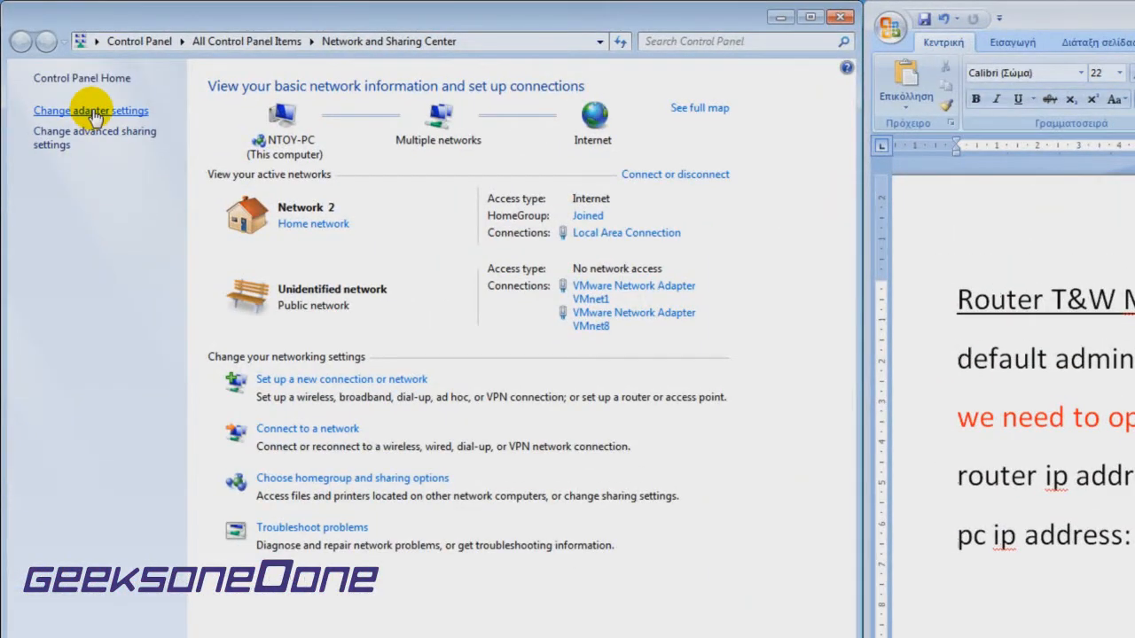
{"action": "left_click", "coordinate": [92, 112]}
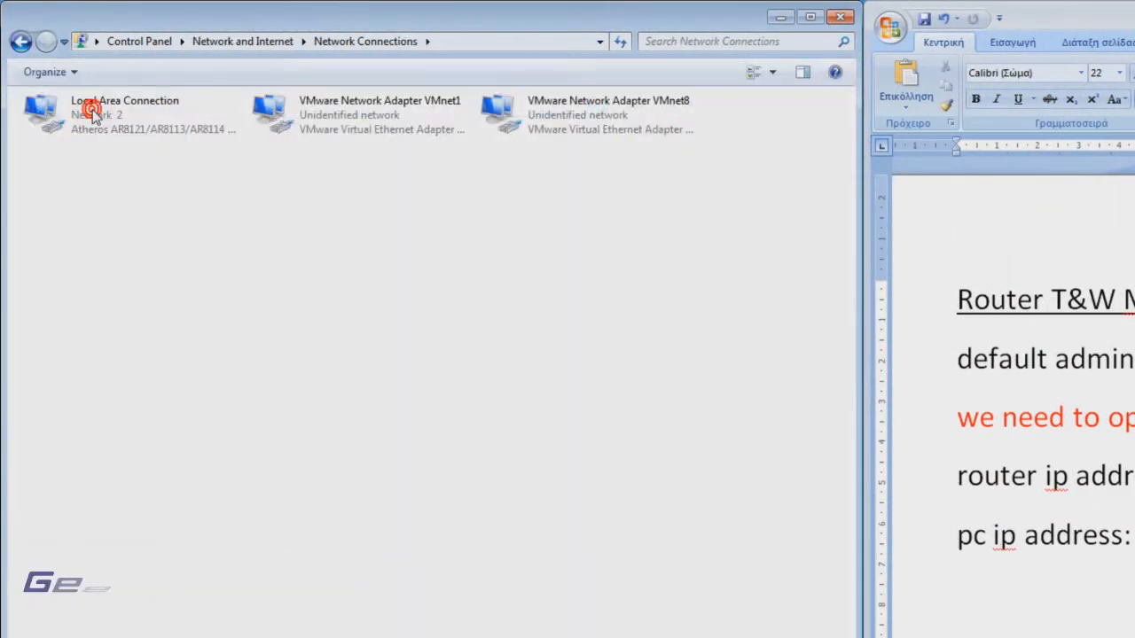
{"action": "right_click", "coordinate": [42, 113]}
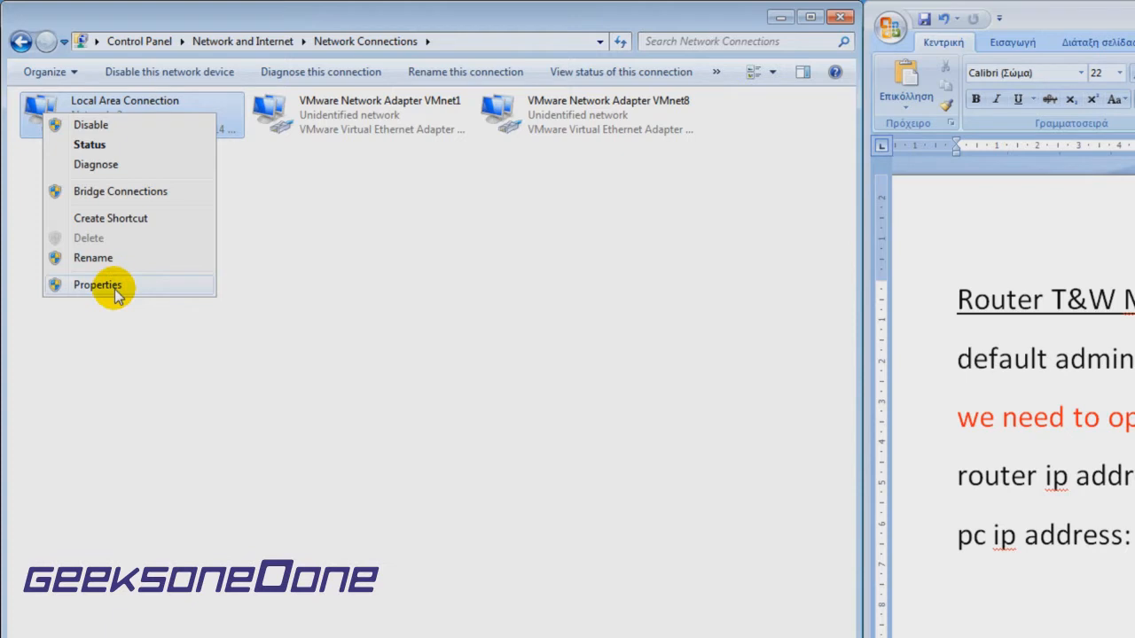
{"action": "left_click", "coordinate": [413, 297]}
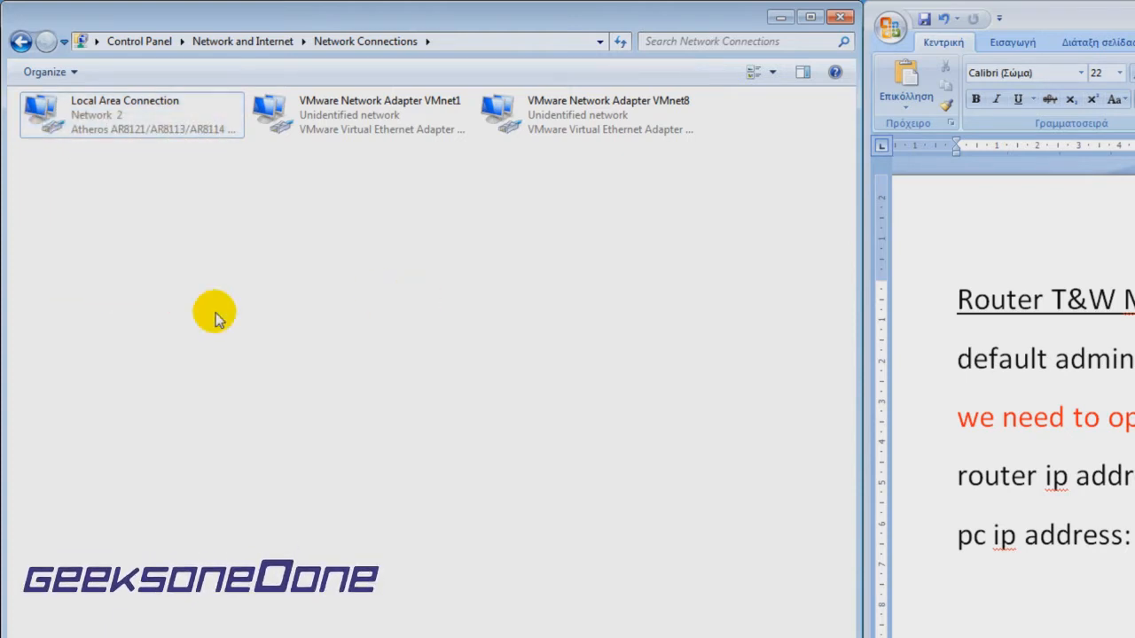
{"action": "right_click", "coordinate": [51, 110]}
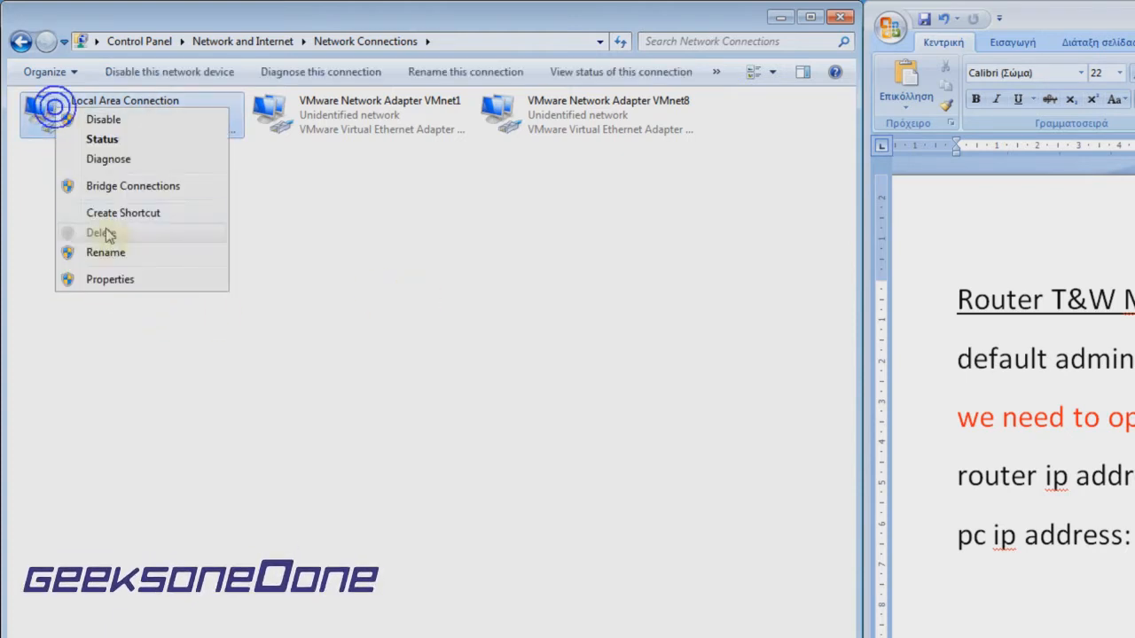
{"action": "left_click", "coordinate": [119, 280]}
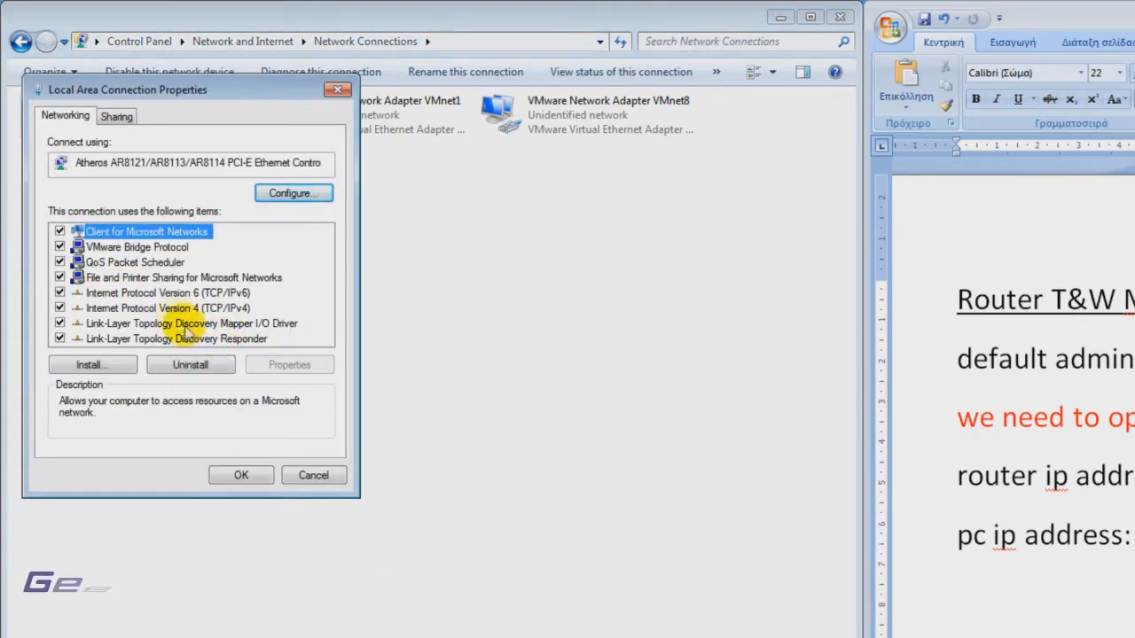
{"action": "left_click", "coordinate": [168, 307]}
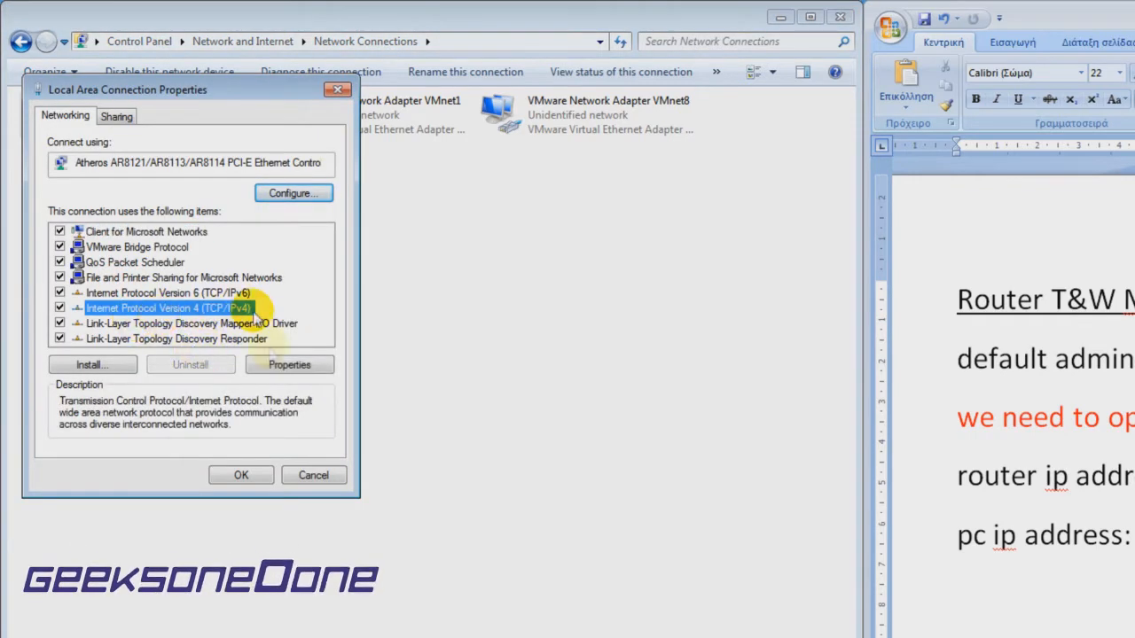
{"action": "left_click", "coordinate": [276, 367]}
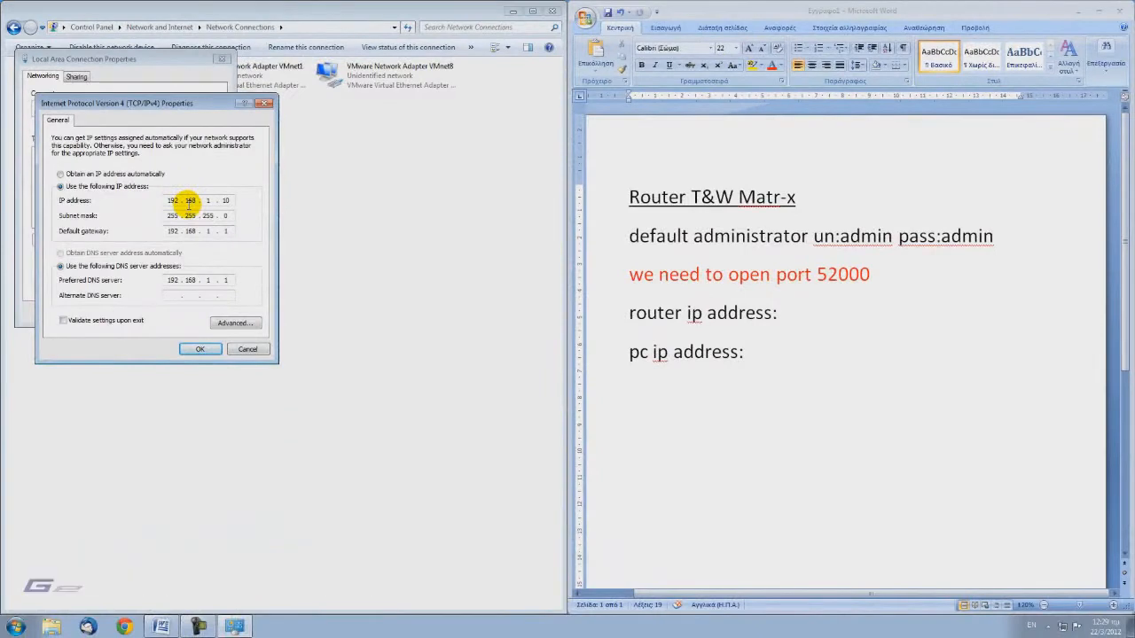
Step: Fill in the Word notes with pc ip address 192.168.1.10 and router ip address 192.168.1.1
{"action": "left_click", "coordinate": [779, 350]}
{"action": "type", "text": "192 . 168 . 1 . 10"}
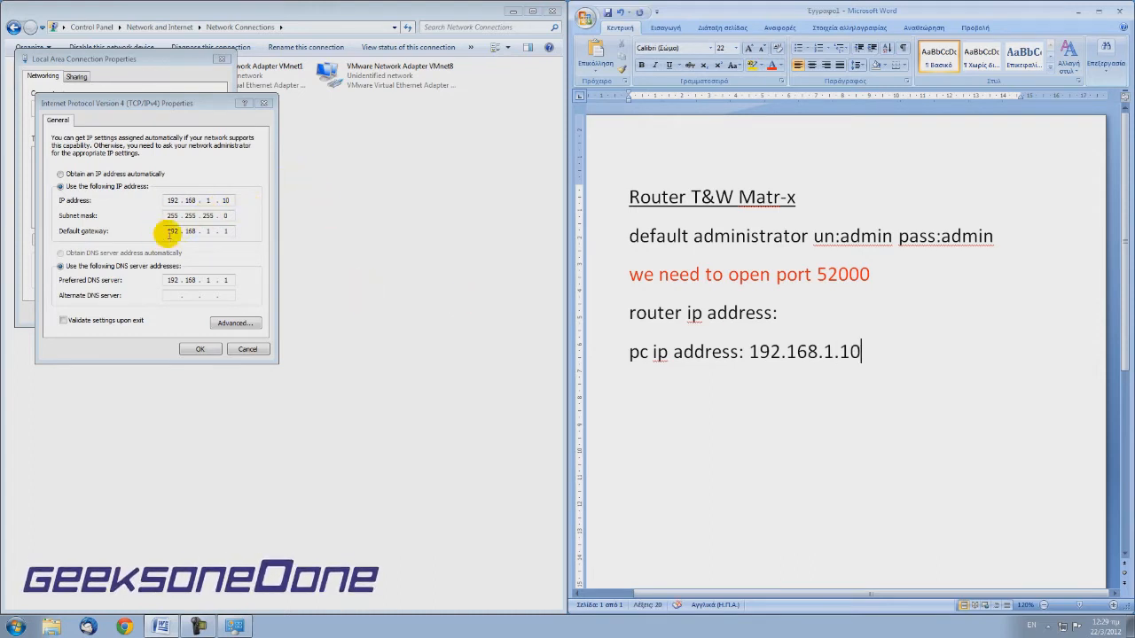
{"action": "left_click", "coordinate": [800, 319]}
{"action": "type", "text": "192.168.1.1"}
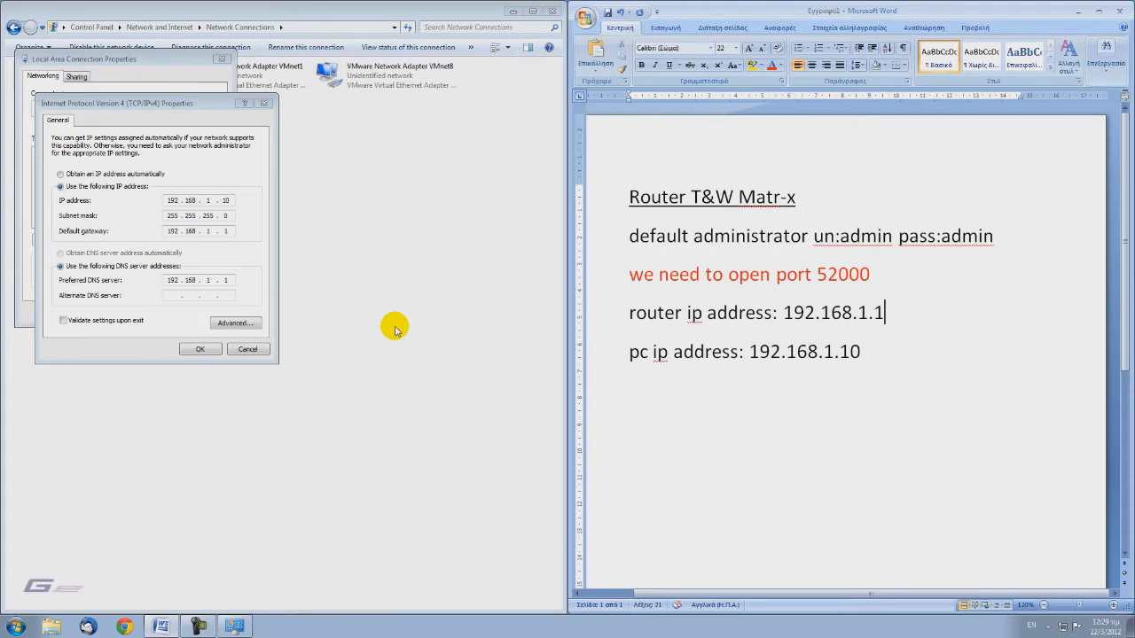
Step: Close the IPv4 and Local Area Connection properties along with the Network Connections window
{"action": "left_click", "coordinate": [198, 350]}
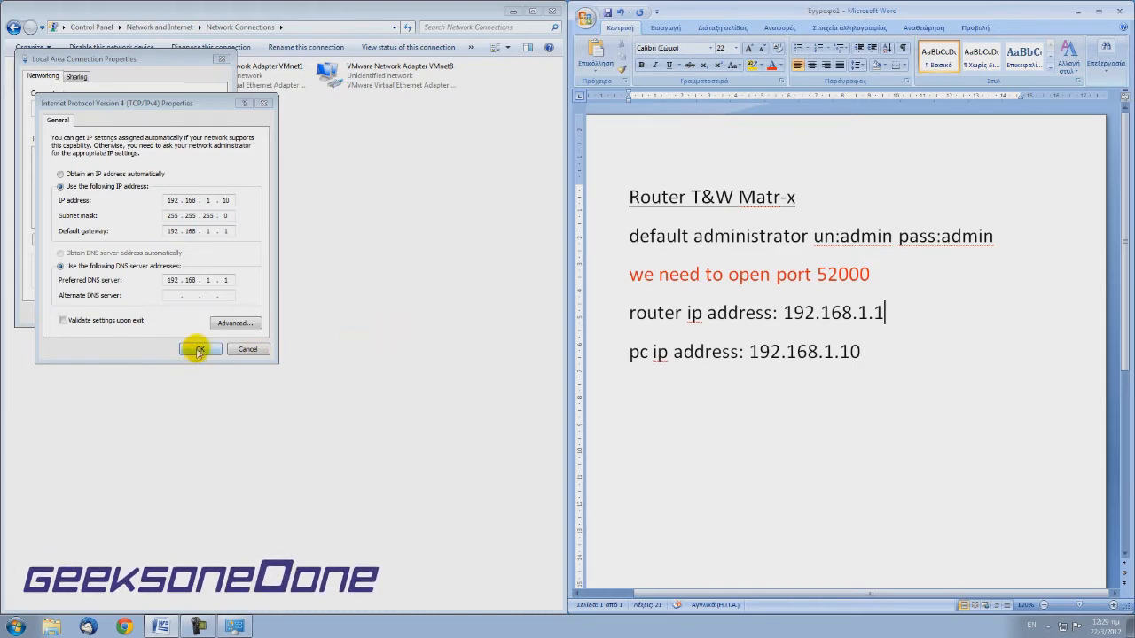
{"action": "left_click", "coordinate": [162, 315]}
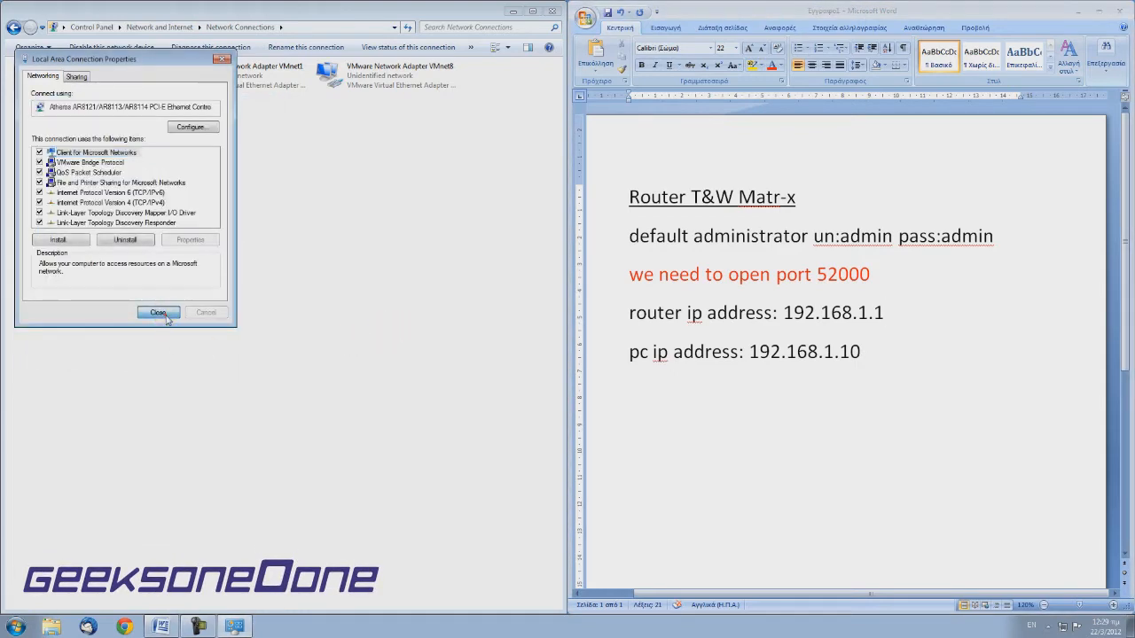
{"action": "left_click", "coordinate": [554, 12]}
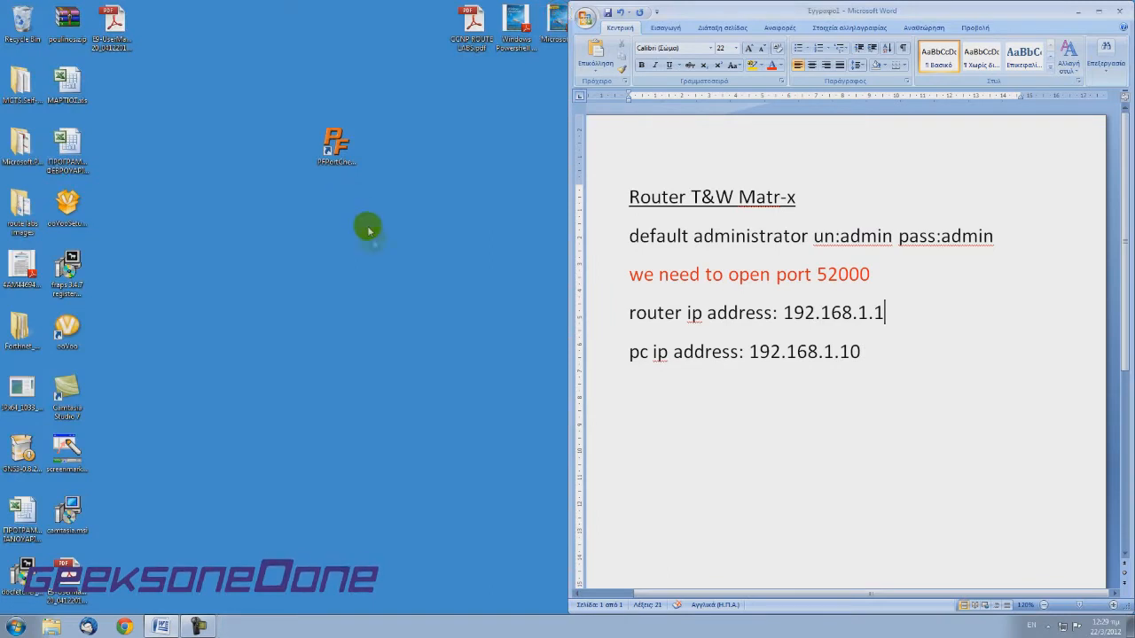
{"action": "left_click", "coordinate": [373, 245]}
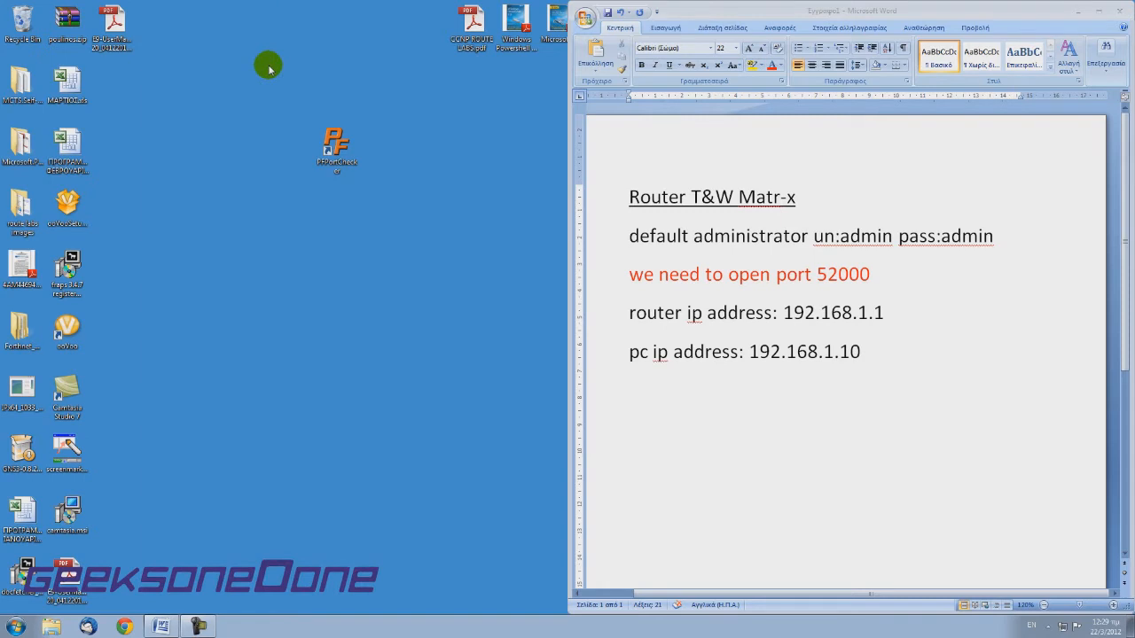
{"action": "left_click_drag", "start_coordinate": [272, 68], "coordinate": [260, 193]}
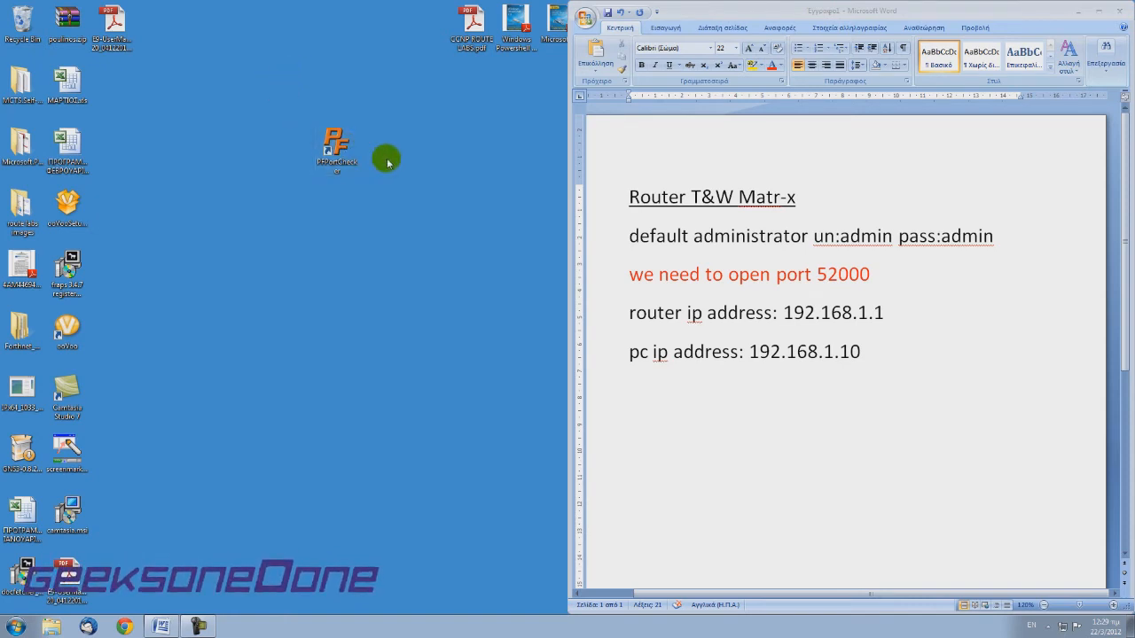
Step: Test port 52000 over both TCP and UDP with PFPortChecker, and close the tool
{"action": "double_click", "coordinate": [348, 156]}
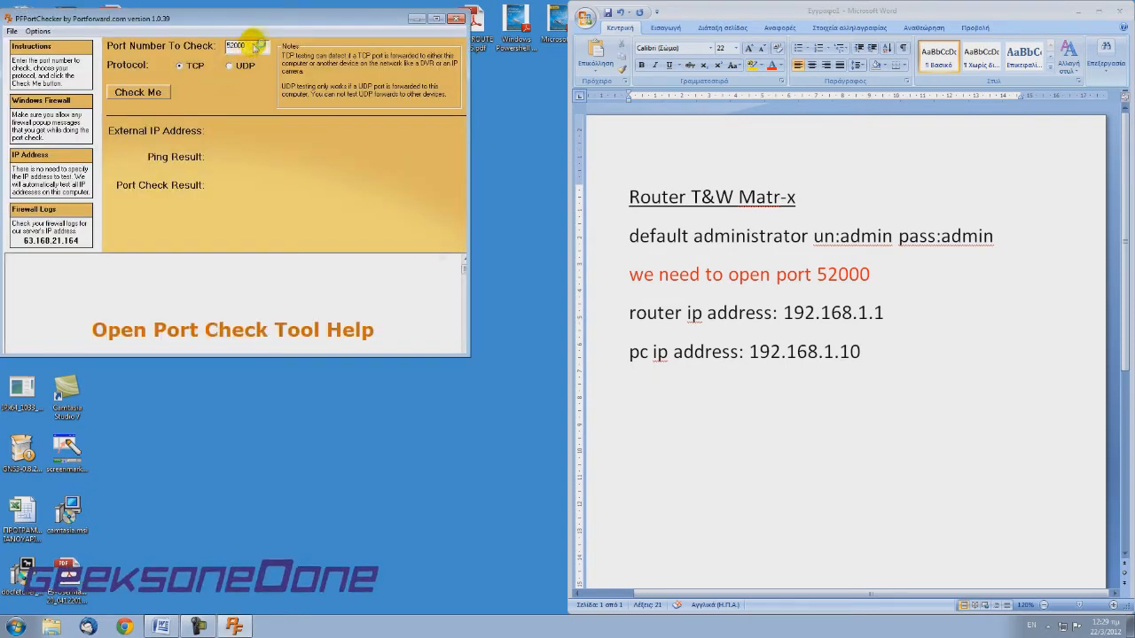
{"action": "left_click_drag", "start_coordinate": [249, 46], "coordinate": [211, 48]}
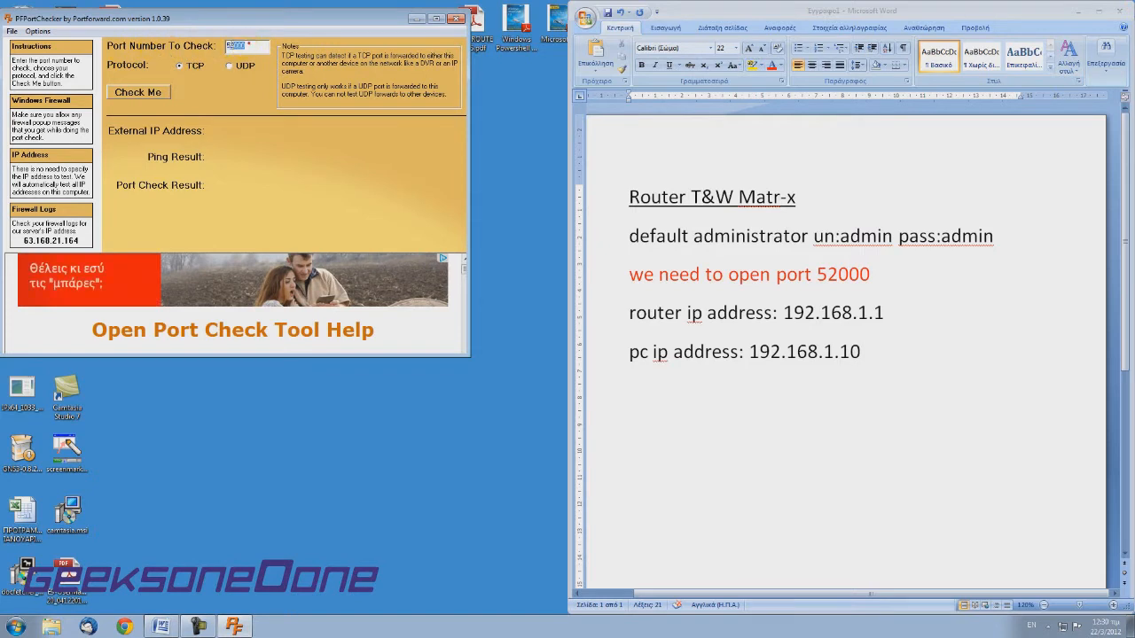
{"action": "left_click", "coordinate": [149, 94]}
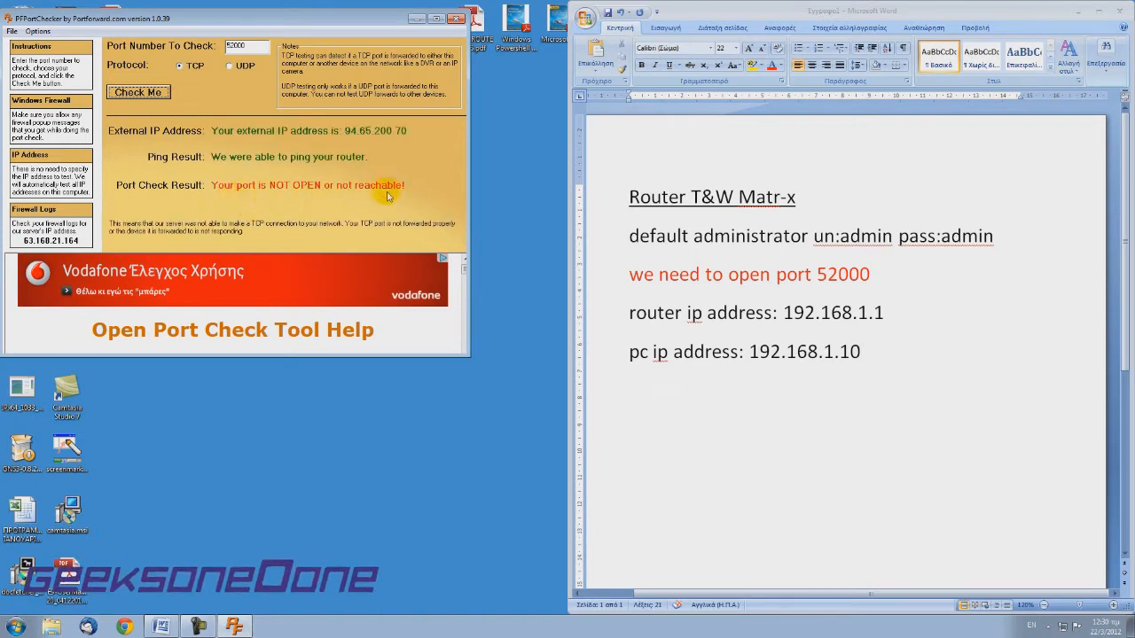
{"action": "left_click", "coordinate": [232, 66]}
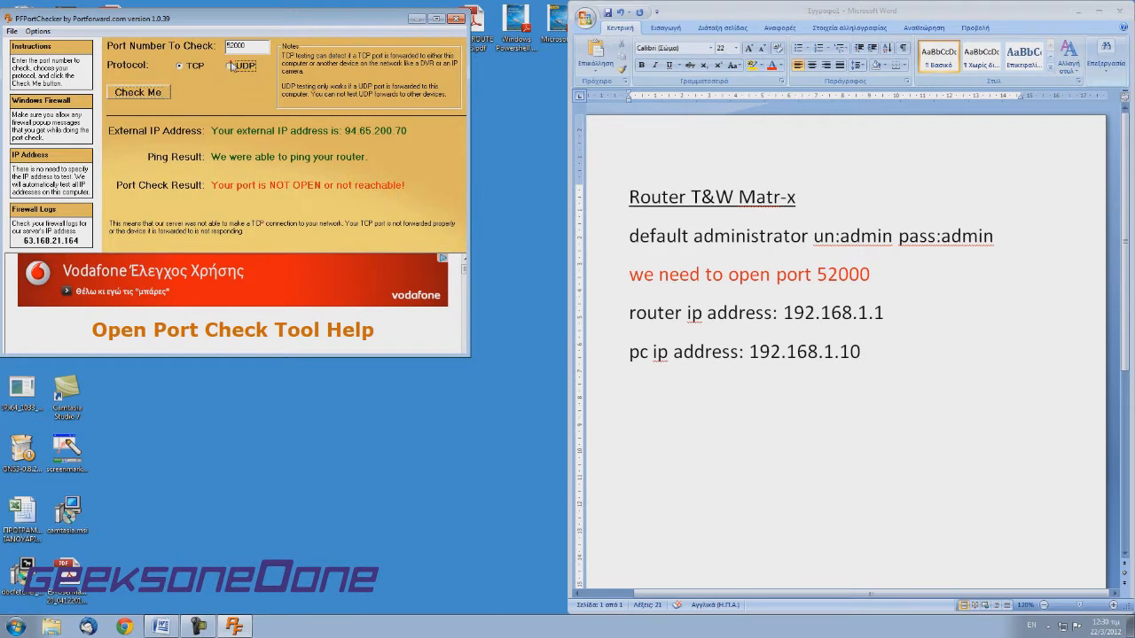
{"action": "left_click", "coordinate": [151, 96]}
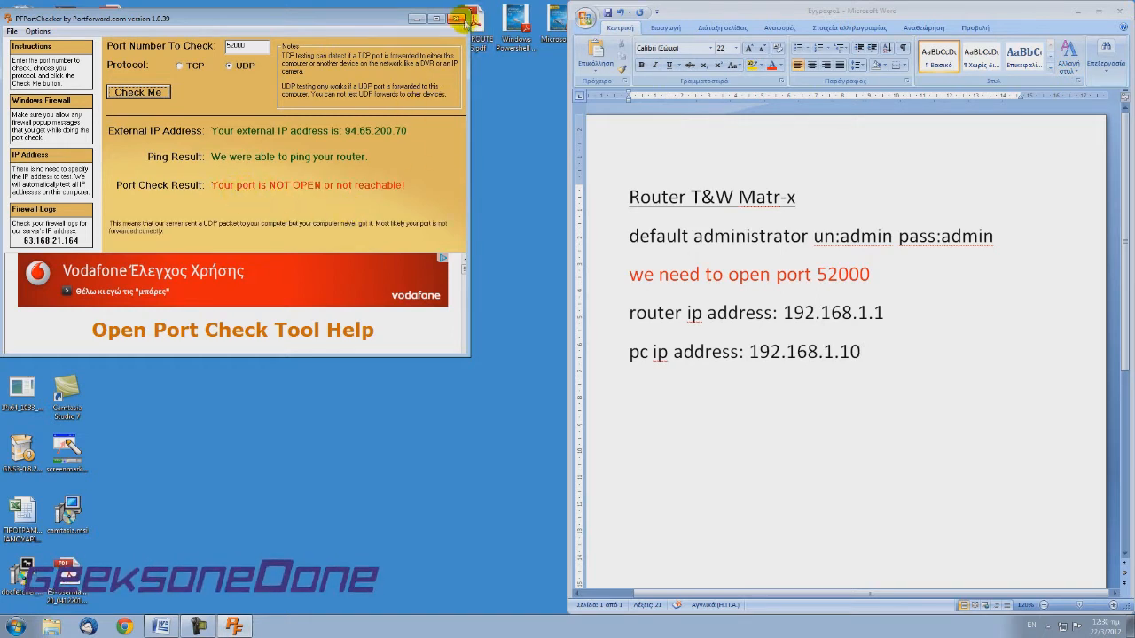
{"action": "left_click", "coordinate": [456, 20]}
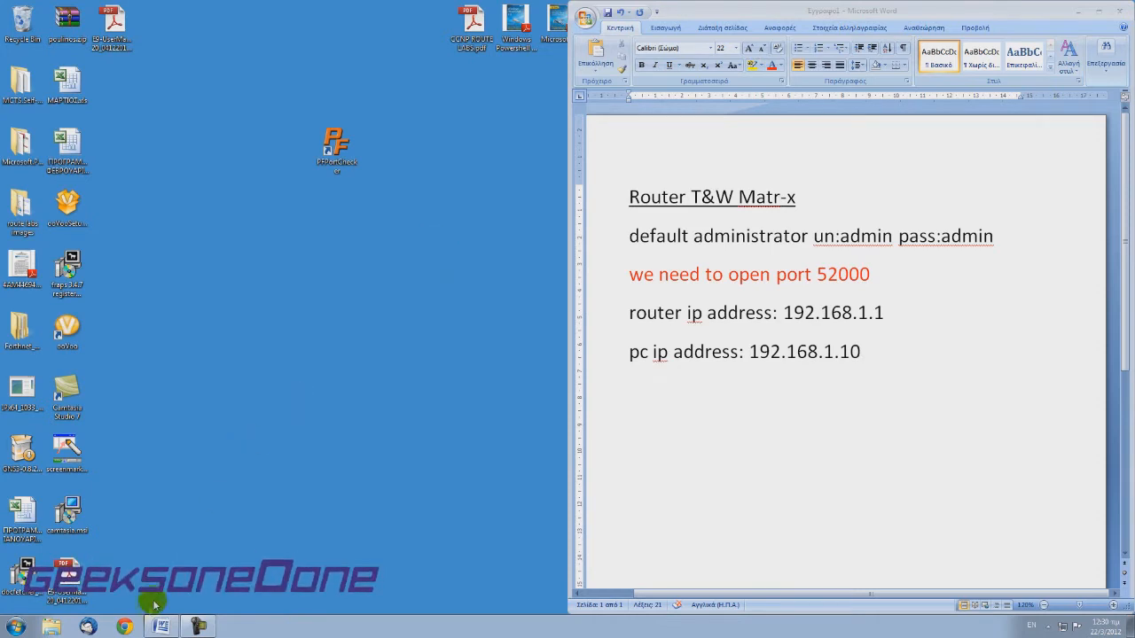
Step: Open Chrome beside the Word notes and sign in to the router at 192.168.1.1 with the administrator credentials
{"action": "left_click", "coordinate": [124, 628]}
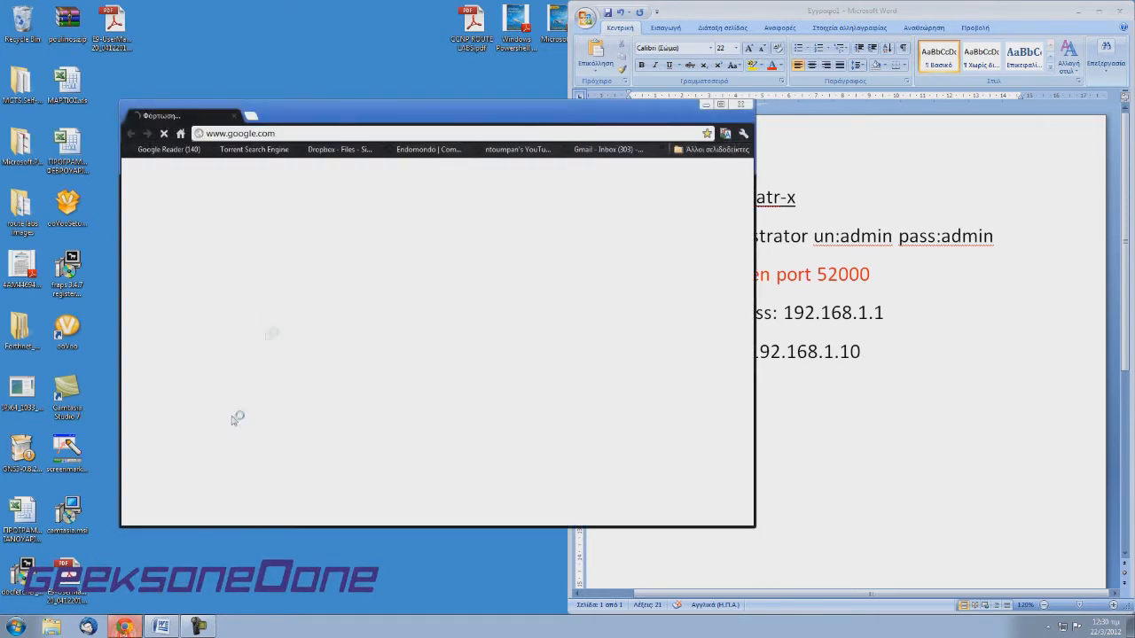
{"action": "left_click_drag", "start_coordinate": [400, 109], "coordinate": [4, 133]}
{"action": "left_click", "coordinate": [118, 35]}
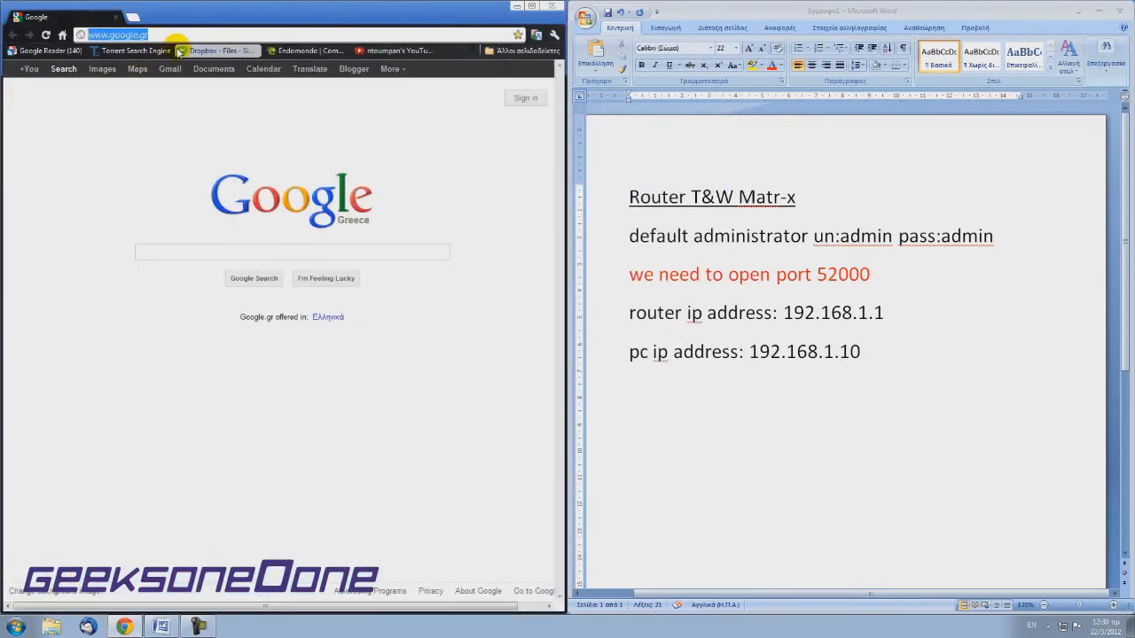
{"action": "type", "text": "192.168."}
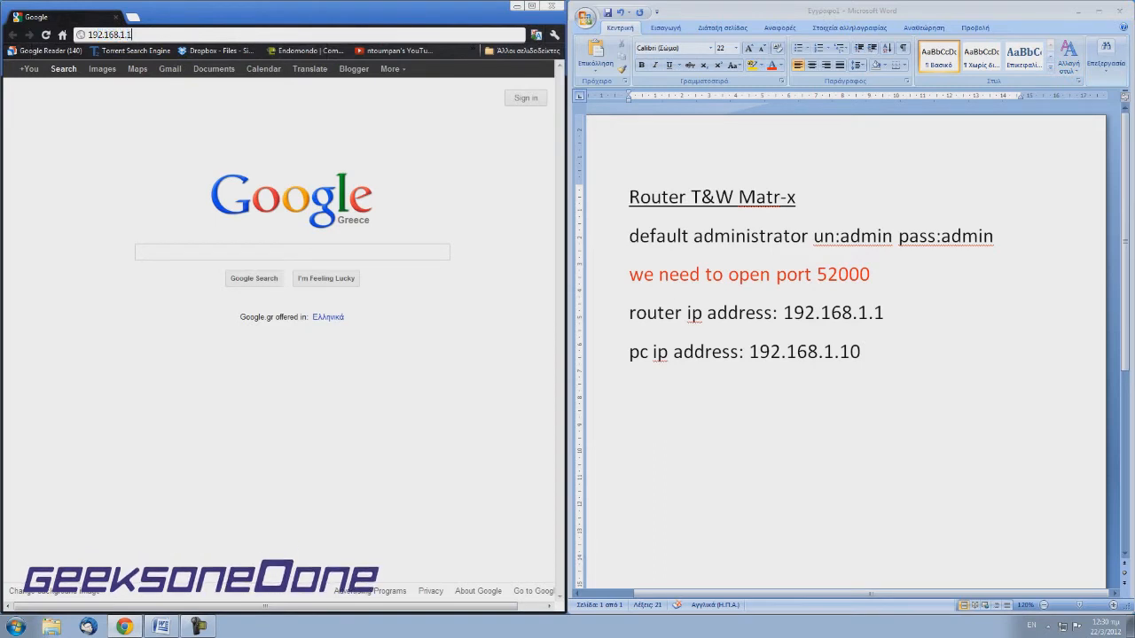
{"action": "type", "text": "1.1"}
{"action": "key", "text": "Return"}
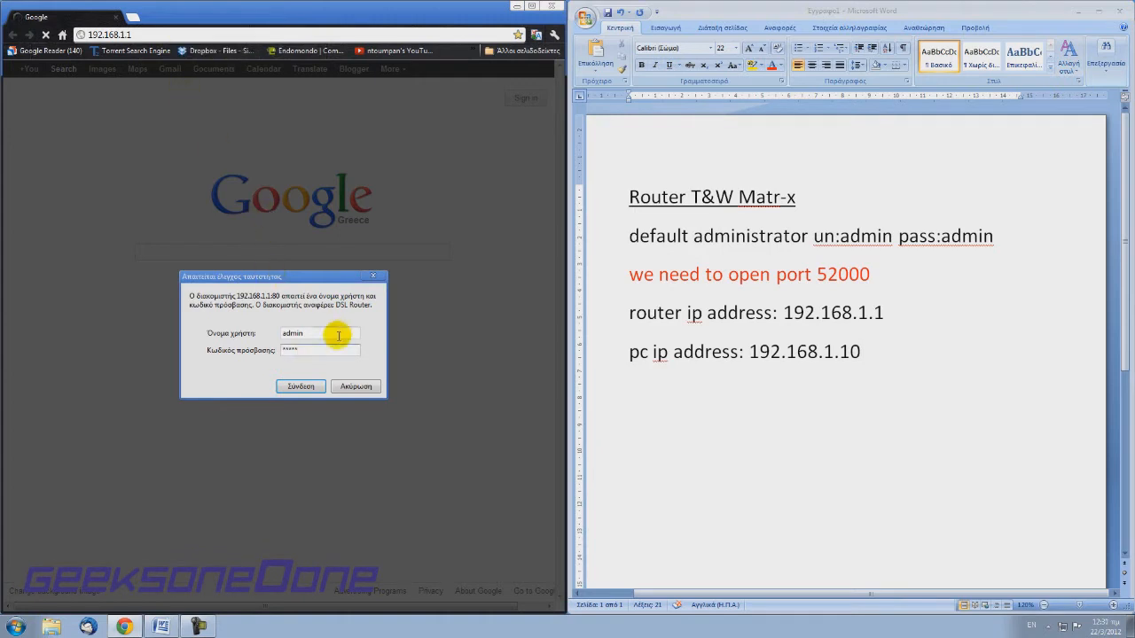
{"action": "left_click", "coordinate": [313, 391]}
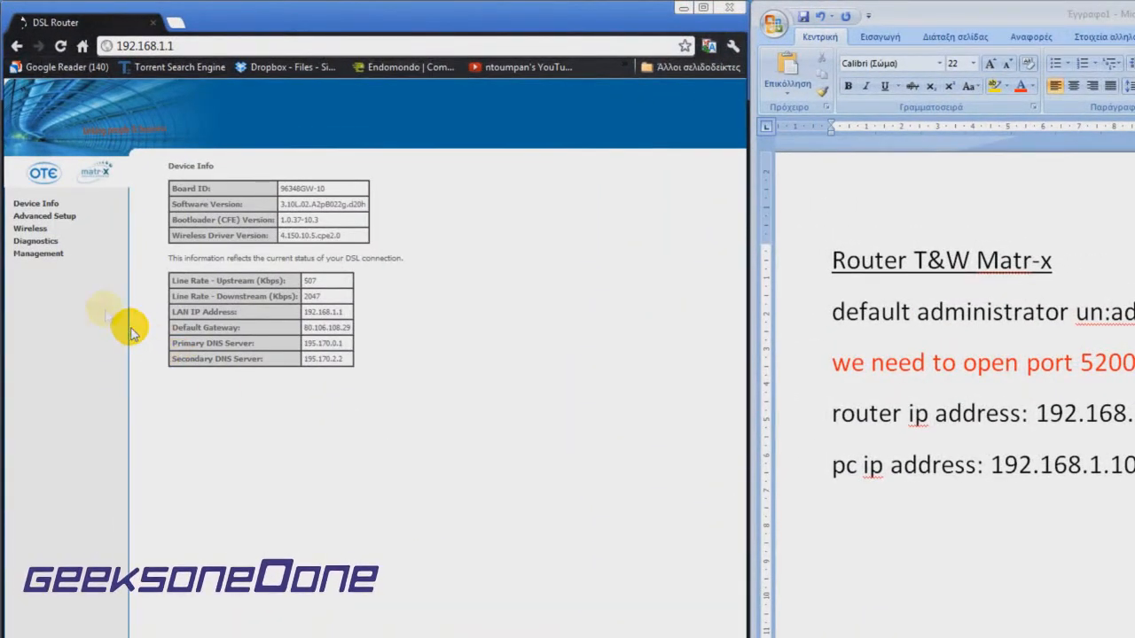
Step: Open the Virtual Servers setup under the router's advanced NAT settings and start adding a new entry
{"action": "left_click", "coordinate": [66, 222]}
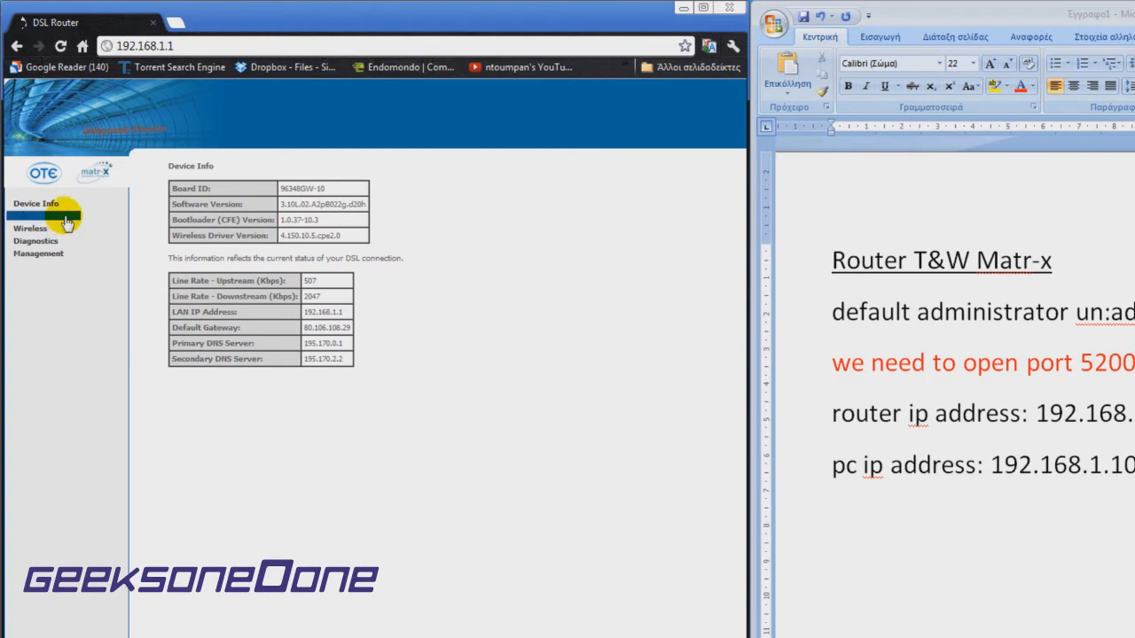
{"action": "left_click", "coordinate": [32, 264]}
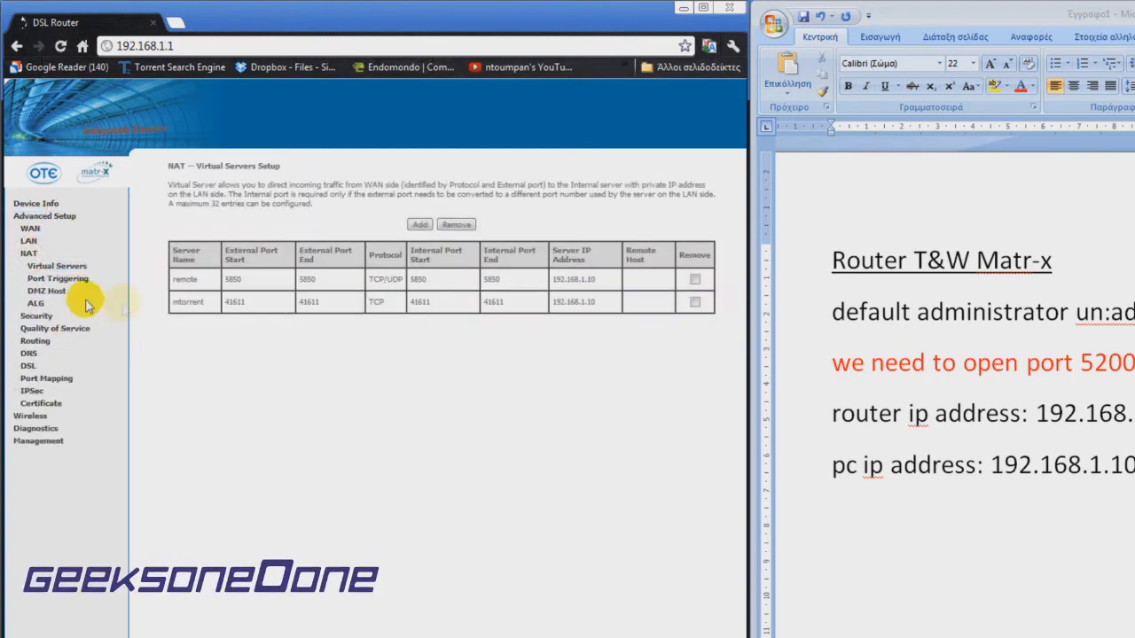
{"action": "left_click", "coordinate": [57, 265]}
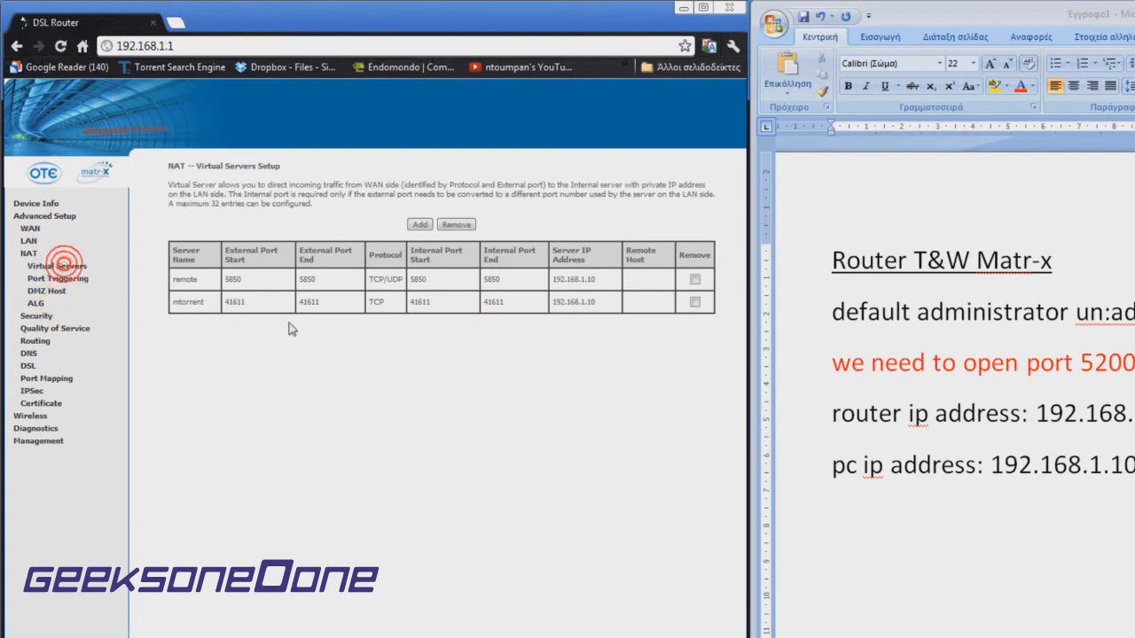
{"action": "left_click", "coordinate": [188, 294]}
{"action": "left_click_drag", "start_coordinate": [205, 279], "coordinate": [149, 317]}
{"action": "left_click", "coordinate": [177, 304]}
{"action": "left_click", "coordinate": [149, 318]}
{"action": "left_click", "coordinate": [422, 227]}
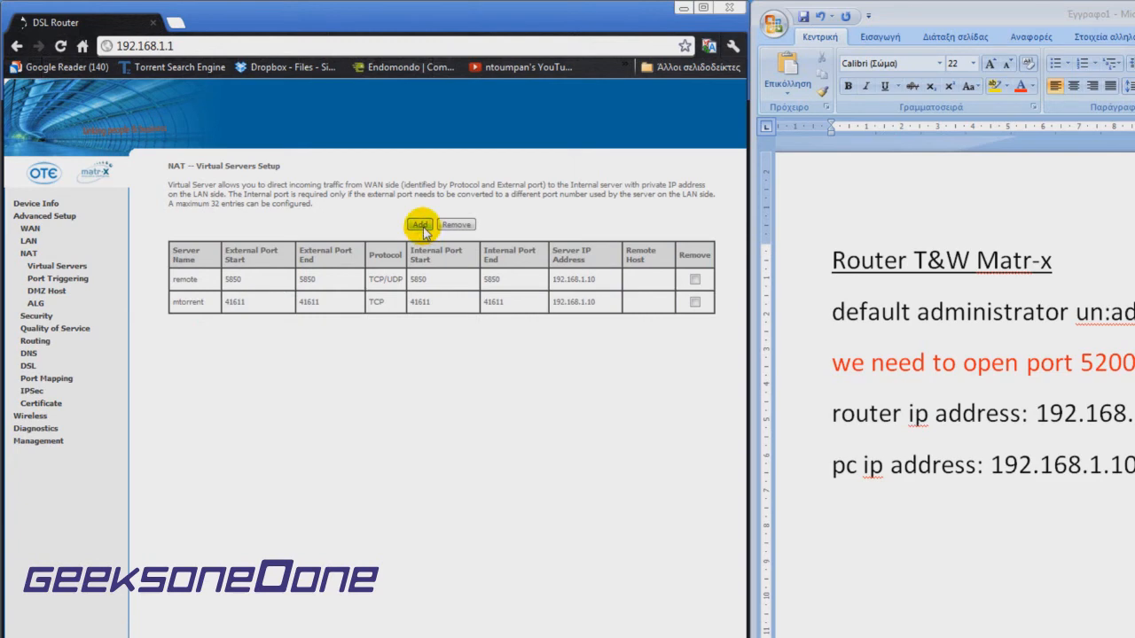
{"action": "left_click", "coordinate": [421, 226]}
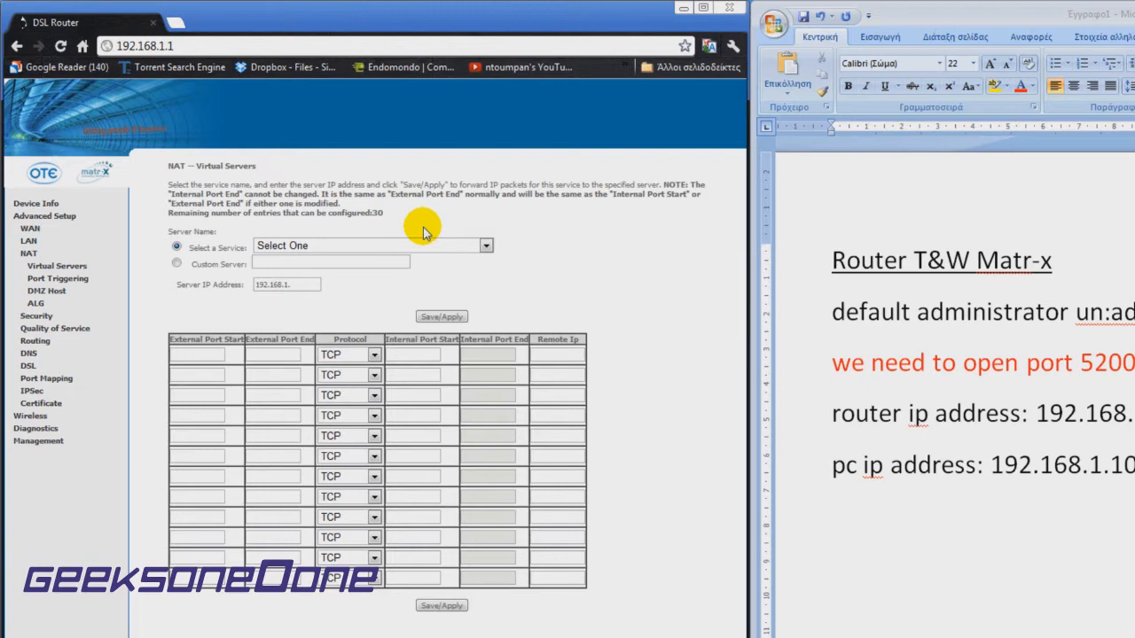
Step: Browse the list of predefined services and select Diablo II to review the ports it fills in
{"action": "left_click", "coordinate": [487, 247]}
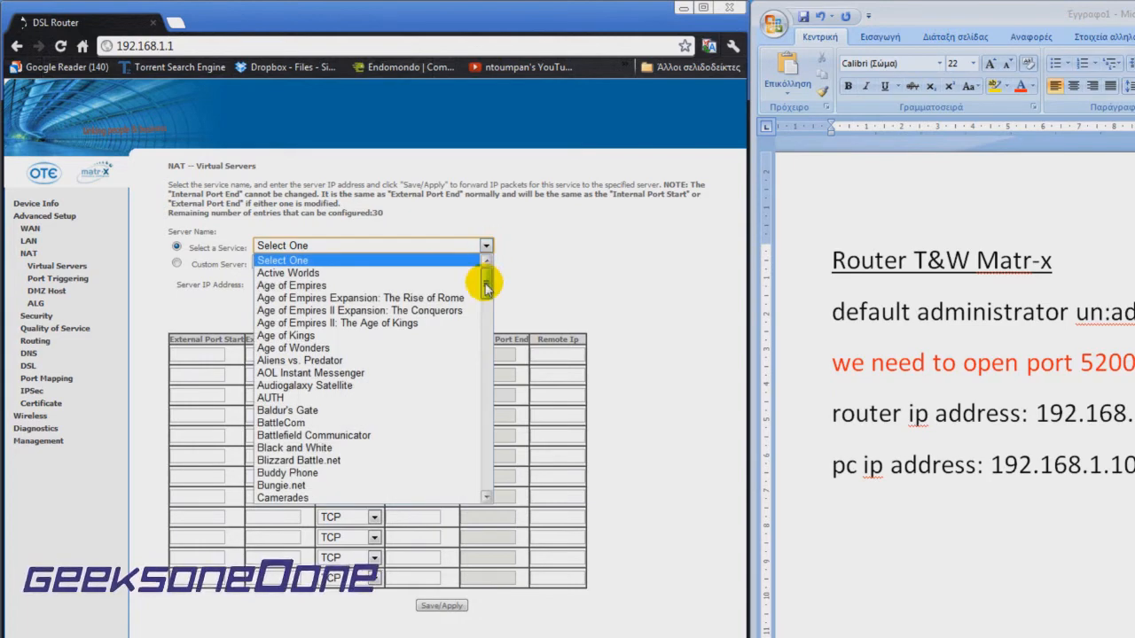
{"action": "left_click_drag", "start_coordinate": [486, 285], "coordinate": [479, 250]}
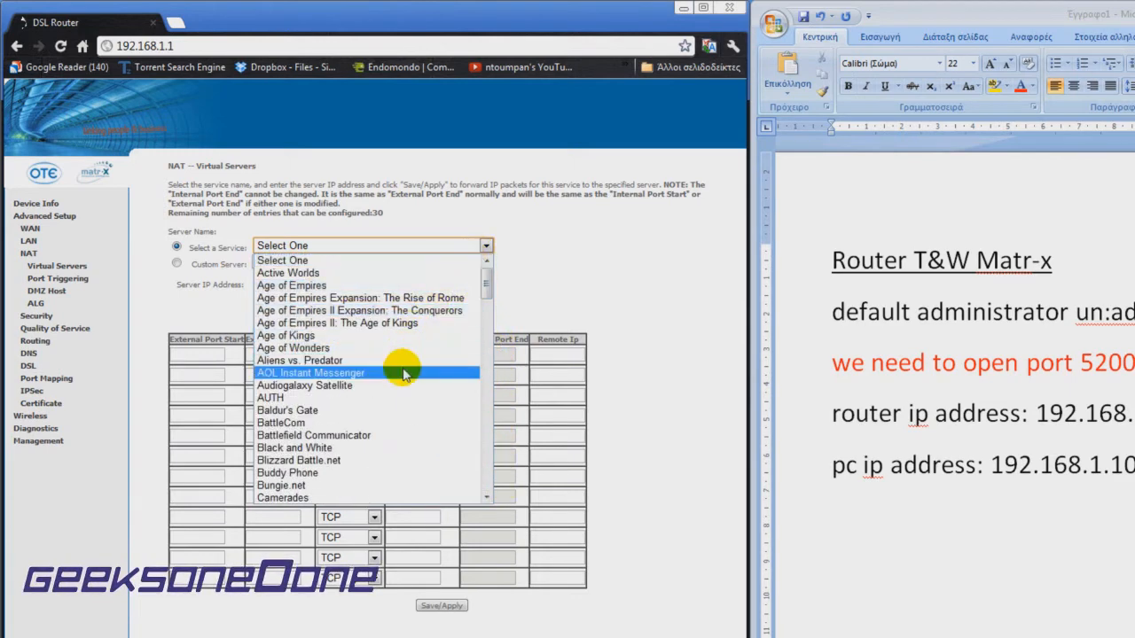
{"action": "scroll", "coordinate": [405, 367], "scroll_direction": "down", "scroll_amount": 9}
{"action": "scroll", "coordinate": [400, 372], "scroll_direction": "down", "scroll_amount": 8}
{"action": "scroll", "coordinate": [399, 390], "scroll_direction": "up", "scroll_amount": 8}
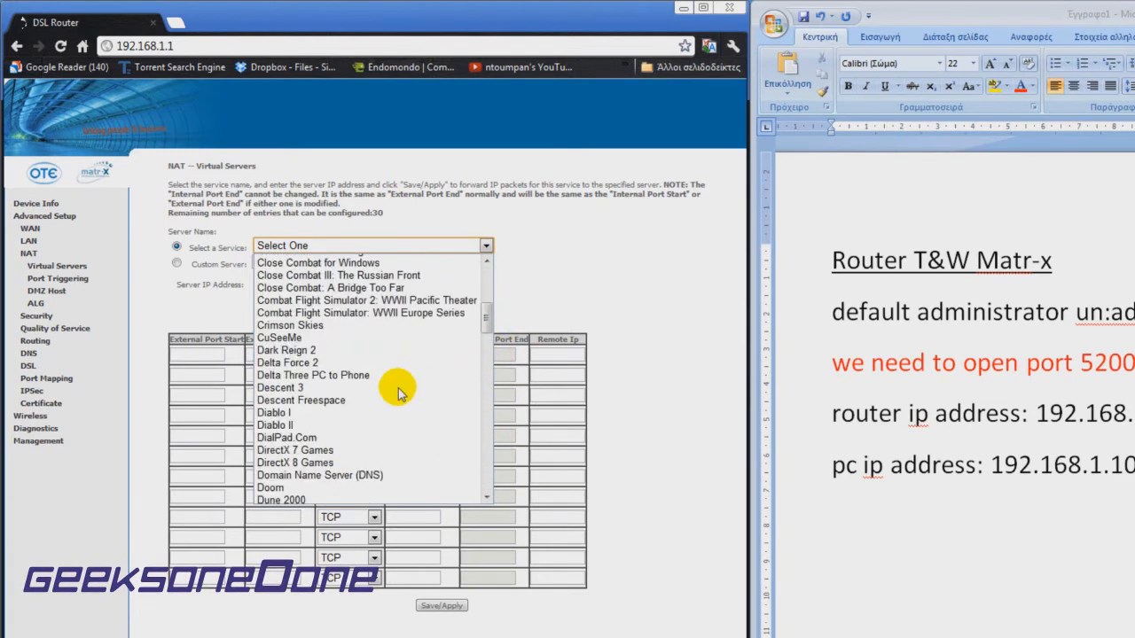
{"action": "left_click", "coordinate": [284, 425]}
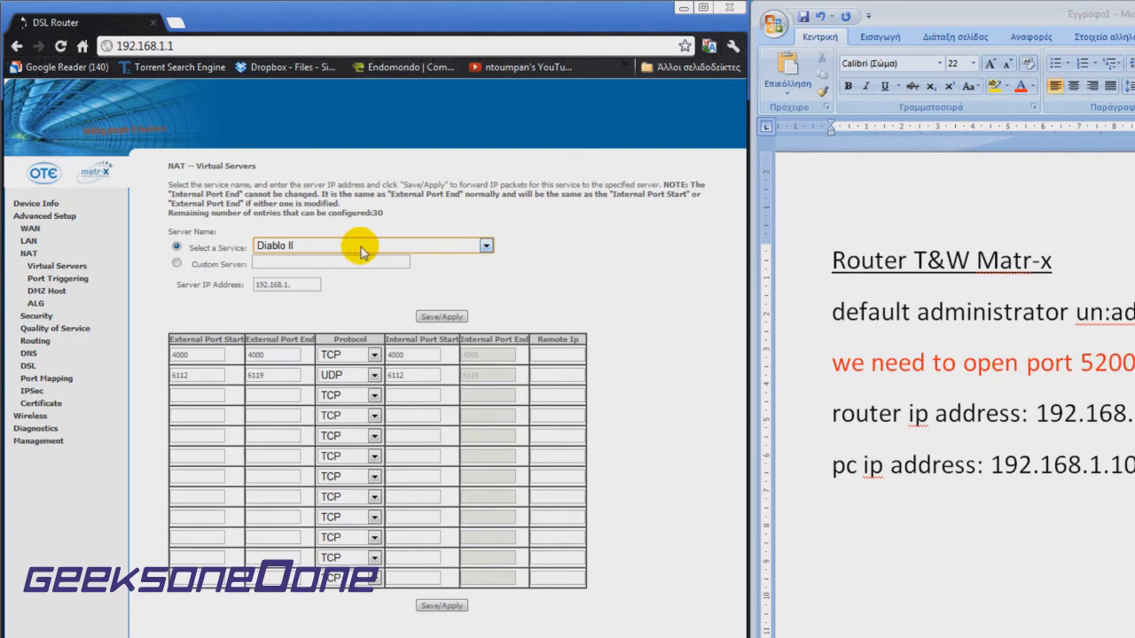
{"action": "left_click_drag", "start_coordinate": [195, 352], "coordinate": [133, 387]}
{"action": "left_click", "coordinate": [179, 305]}
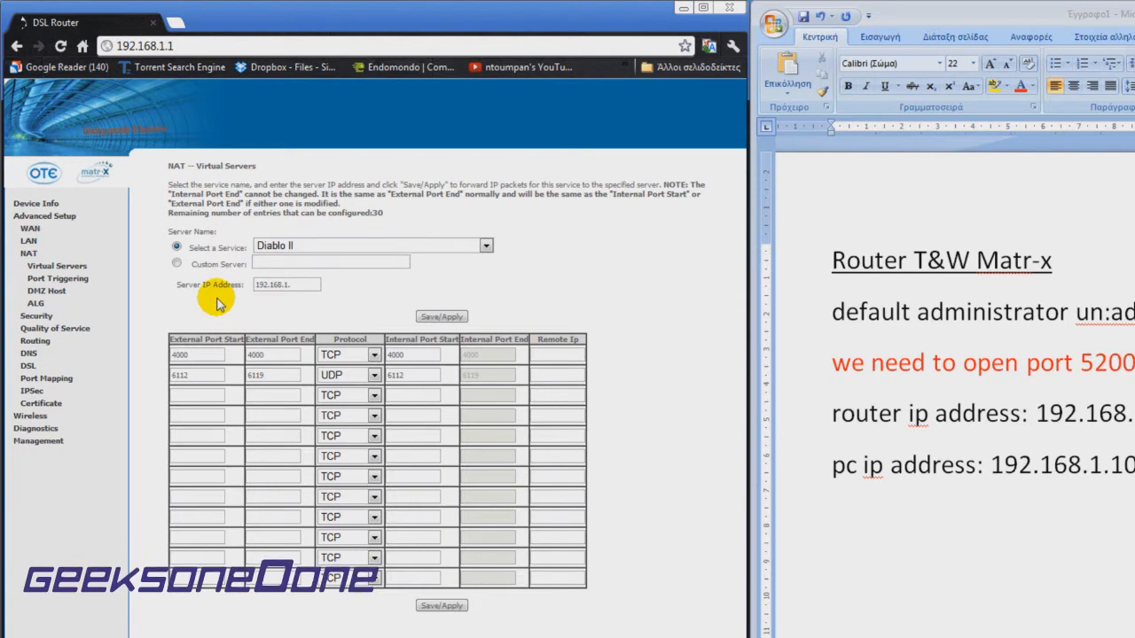
Step: Switch the entry to a custom server named geeksone0one with the server IP address 192.168.1.10
{"action": "left_click", "coordinate": [177, 264]}
{"action": "left_click", "coordinate": [282, 262]}
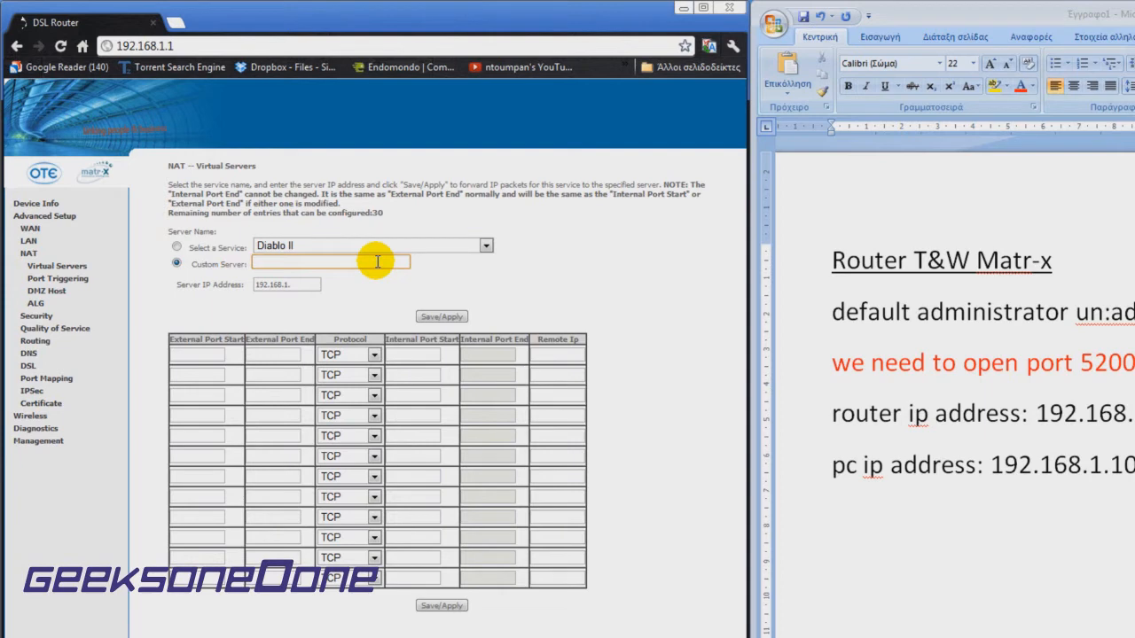
{"action": "type", "text": "geeksone0one"}
{"action": "left_click", "coordinate": [293, 285]}
{"action": "type", "text": "10"}
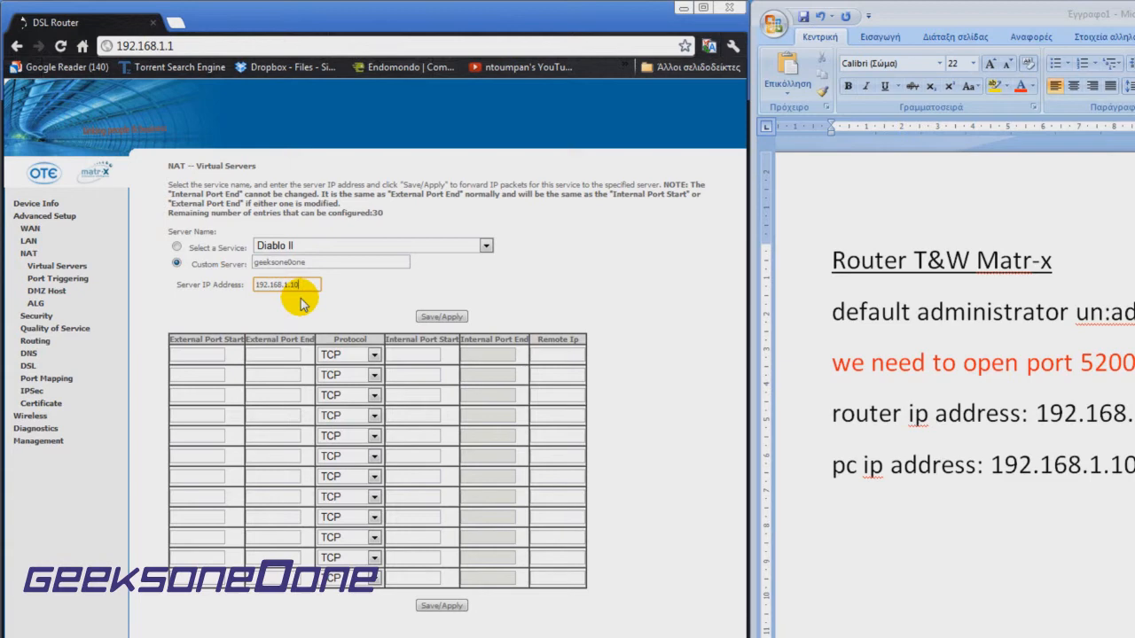
Step: Enter 52000 as the external start port and 53000 as the external end port in the first row
{"action": "left_click", "coordinate": [212, 356]}
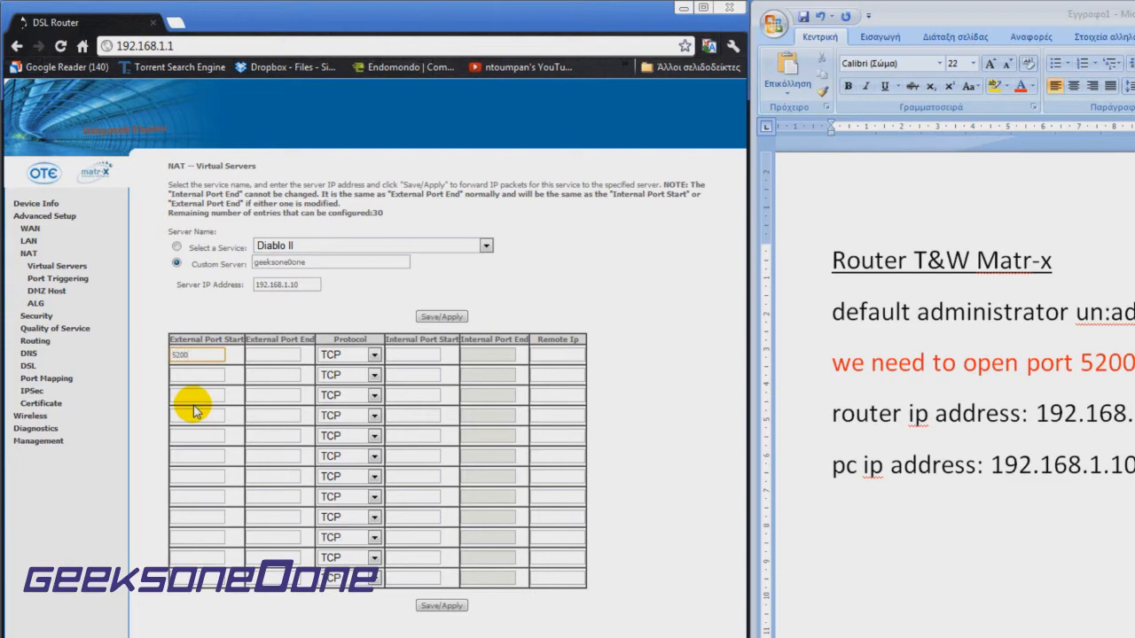
{"action": "left_click", "coordinate": [275, 355]}
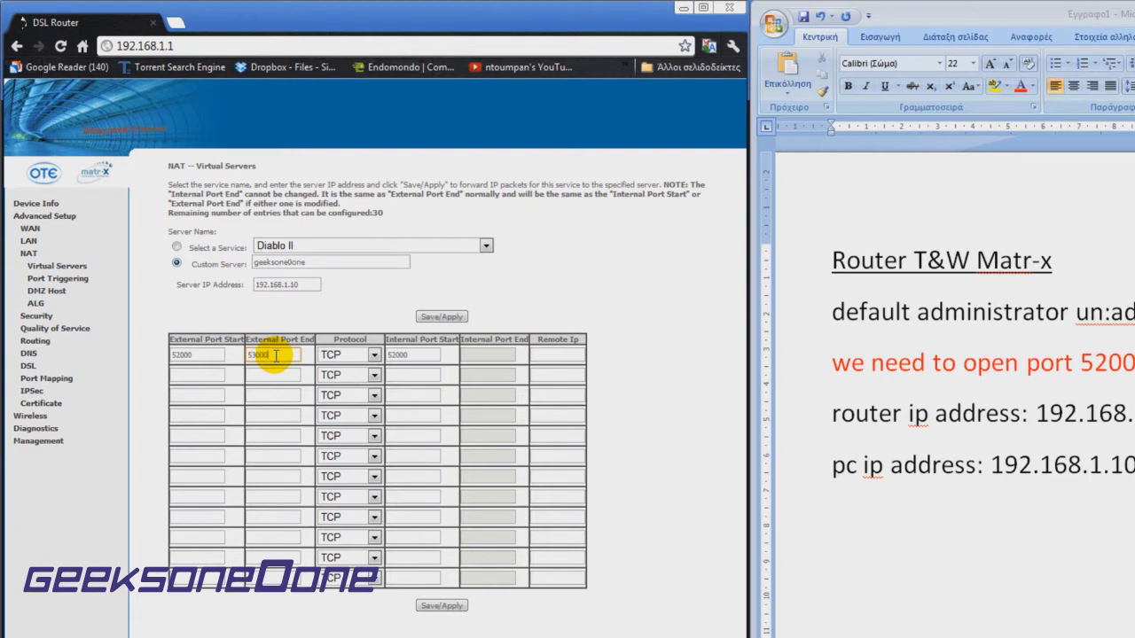
{"action": "left_click", "coordinate": [254, 323]}
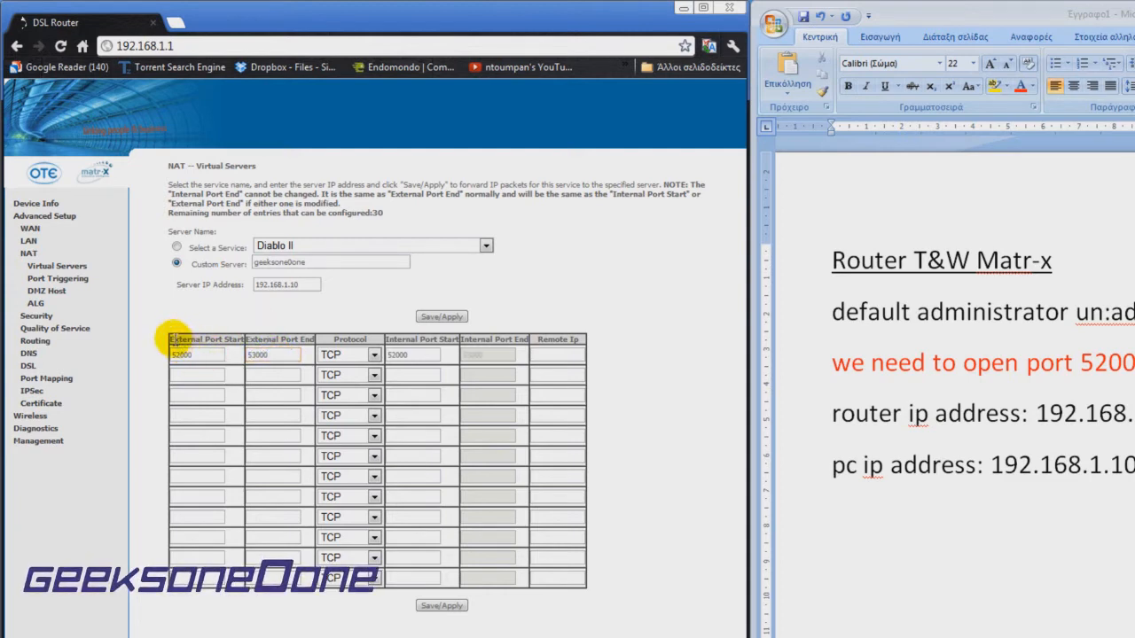
{"action": "double_click", "coordinate": [204, 350]}
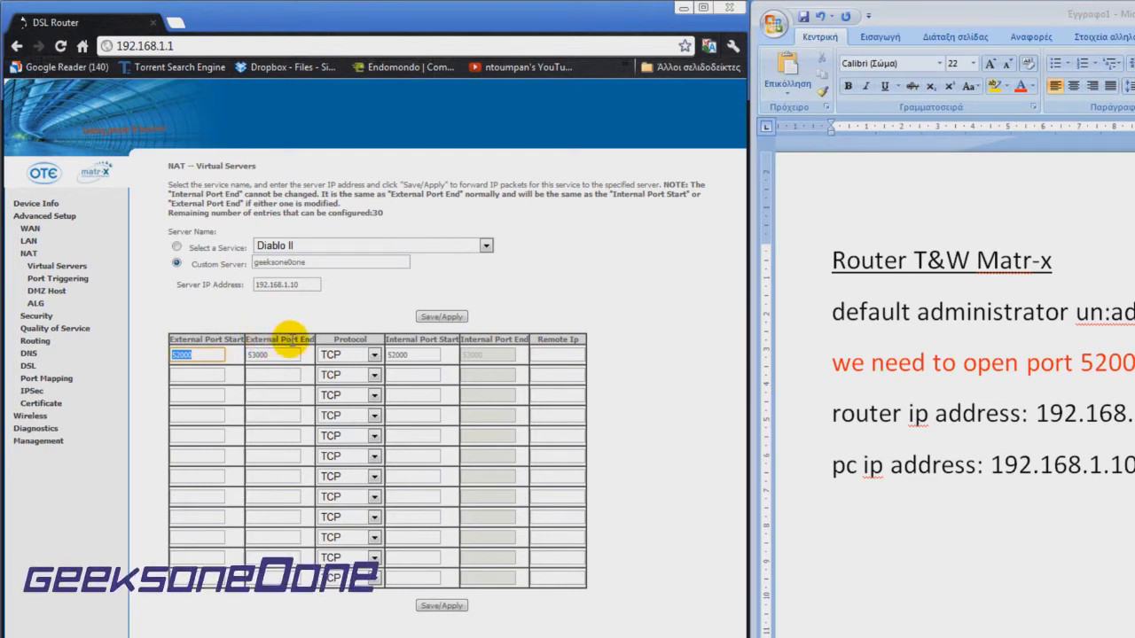
{"action": "left_click_drag", "start_coordinate": [291, 358], "coordinate": [207, 365]}
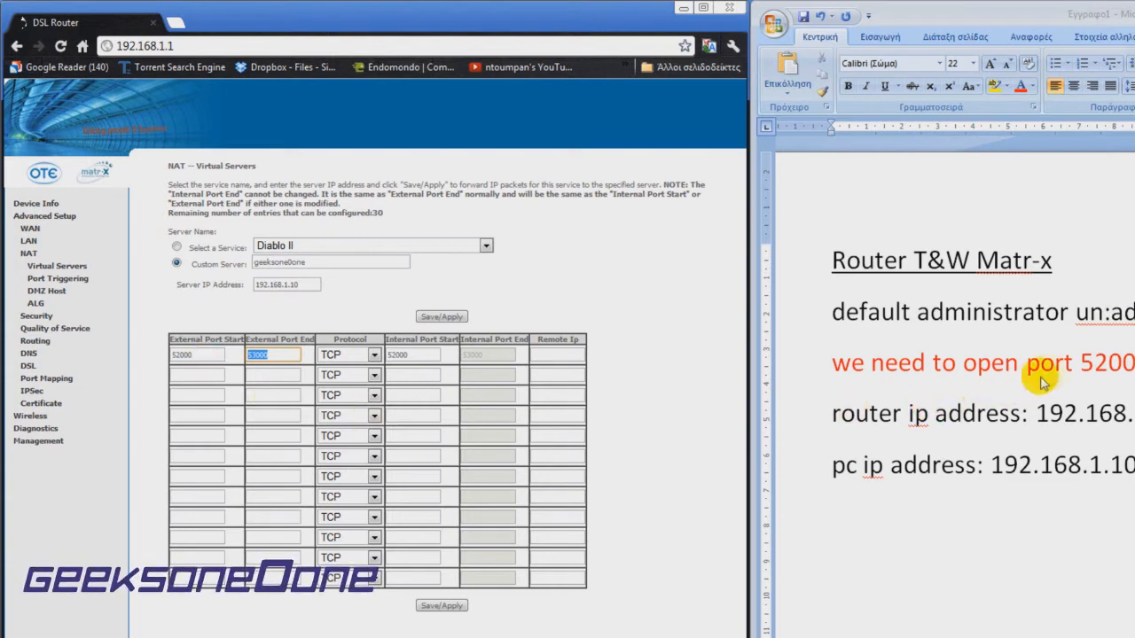
Step: Set the first row's external end port to 52000, keeping only 52000 as the external start port
{"action": "left_click", "coordinate": [1083, 362]}
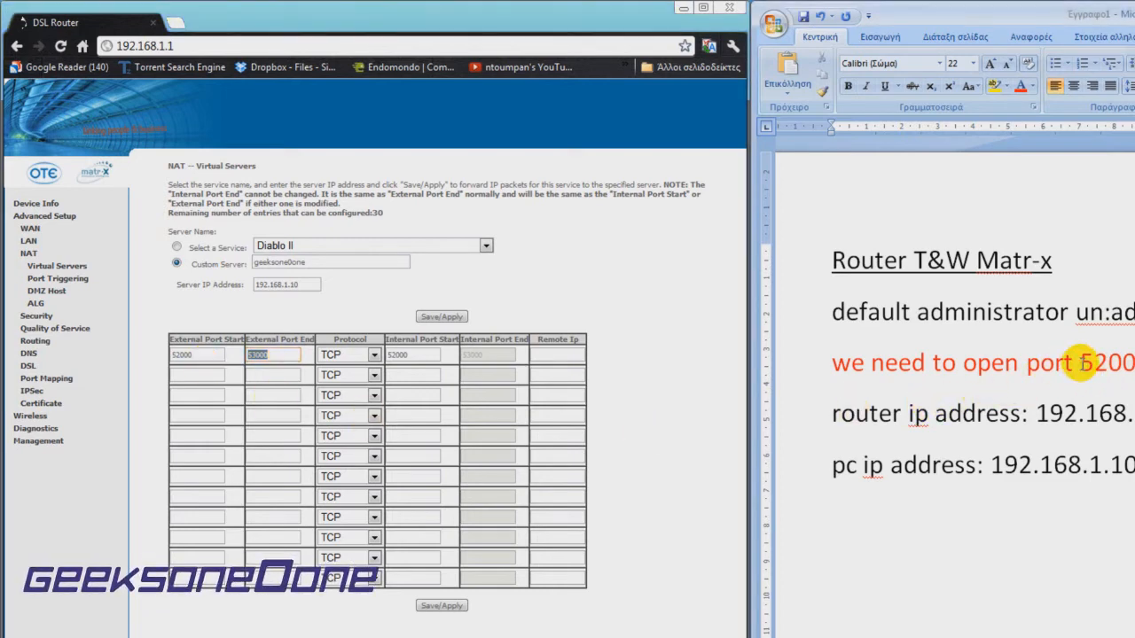
{"action": "left_click_drag", "start_coordinate": [1083, 363], "coordinate": [1130, 363]}
{"action": "left_click_drag", "start_coordinate": [279, 352], "coordinate": [195, 365]}
{"action": "left_click", "coordinate": [264, 359]}
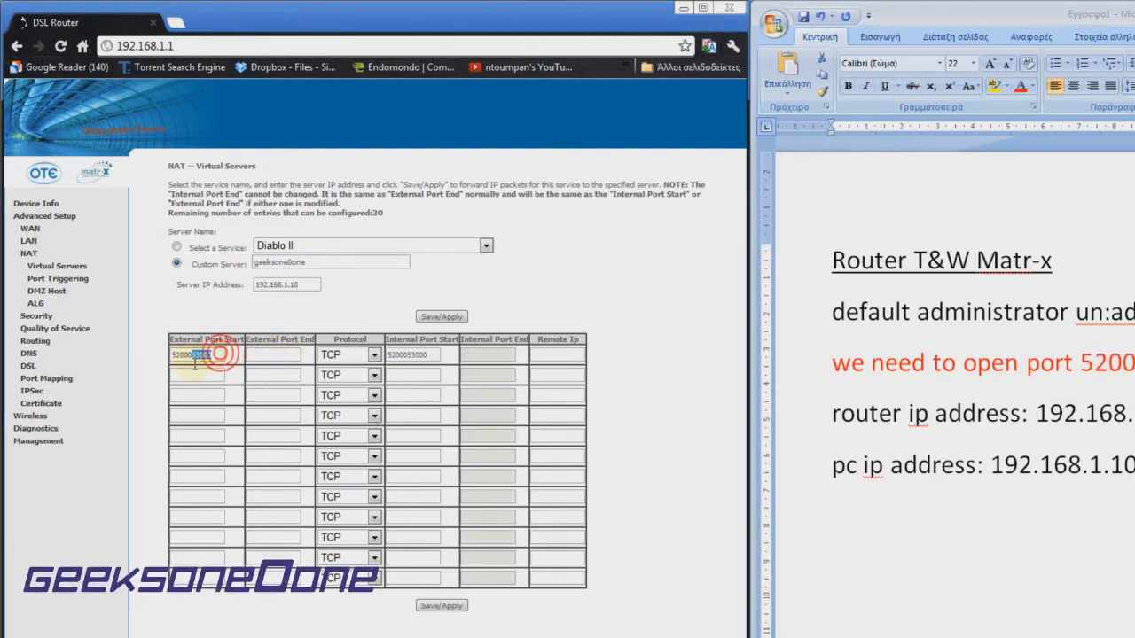
{"action": "key", "text": "BackSpace"}
{"action": "left_click", "coordinate": [286, 355]}
{"action": "type", "text": "52000"}
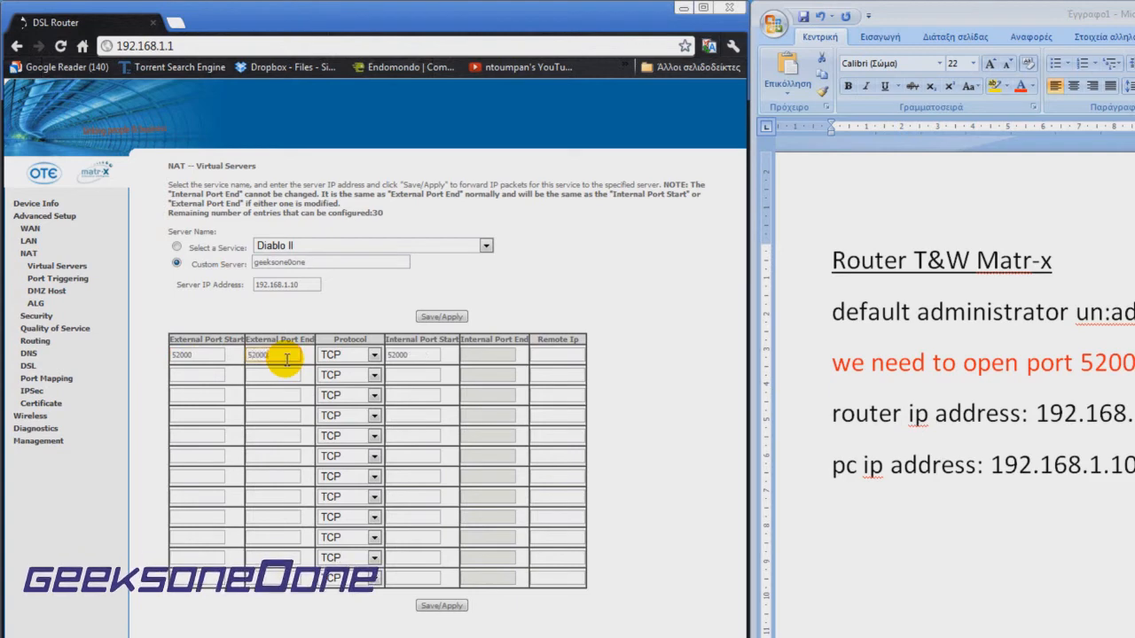
{"action": "left_click", "coordinate": [360, 303]}
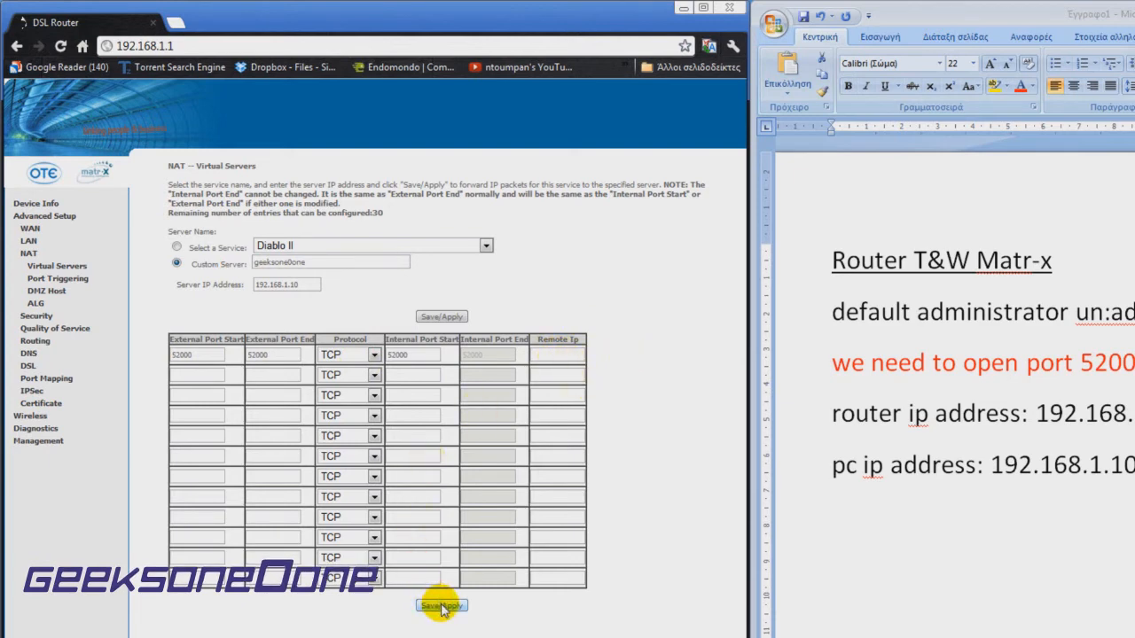
Step: Set the first row's protocol to TCP/UDP and save the virtual server entry
{"action": "left_click", "coordinate": [373, 356]}
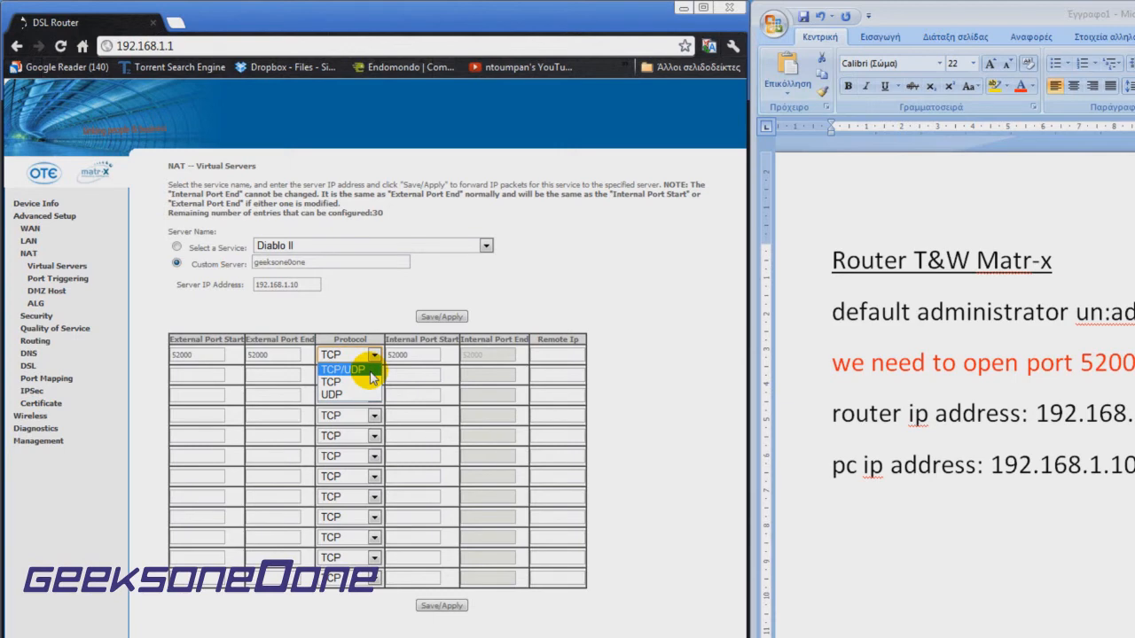
{"action": "left_click", "coordinate": [371, 370]}
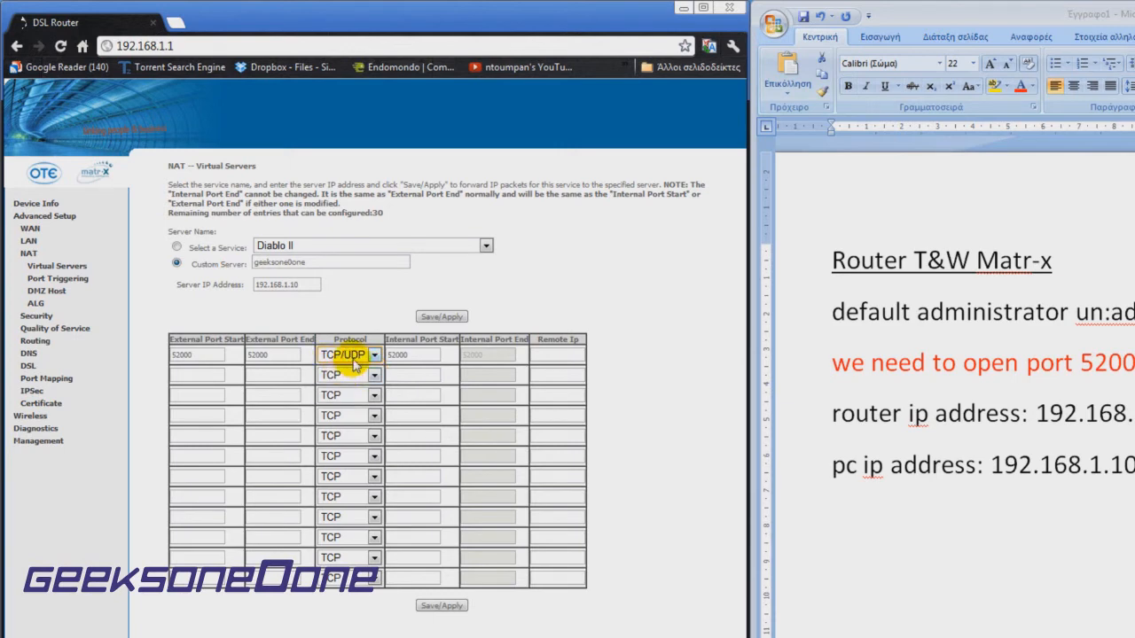
{"action": "left_click", "coordinate": [441, 607]}
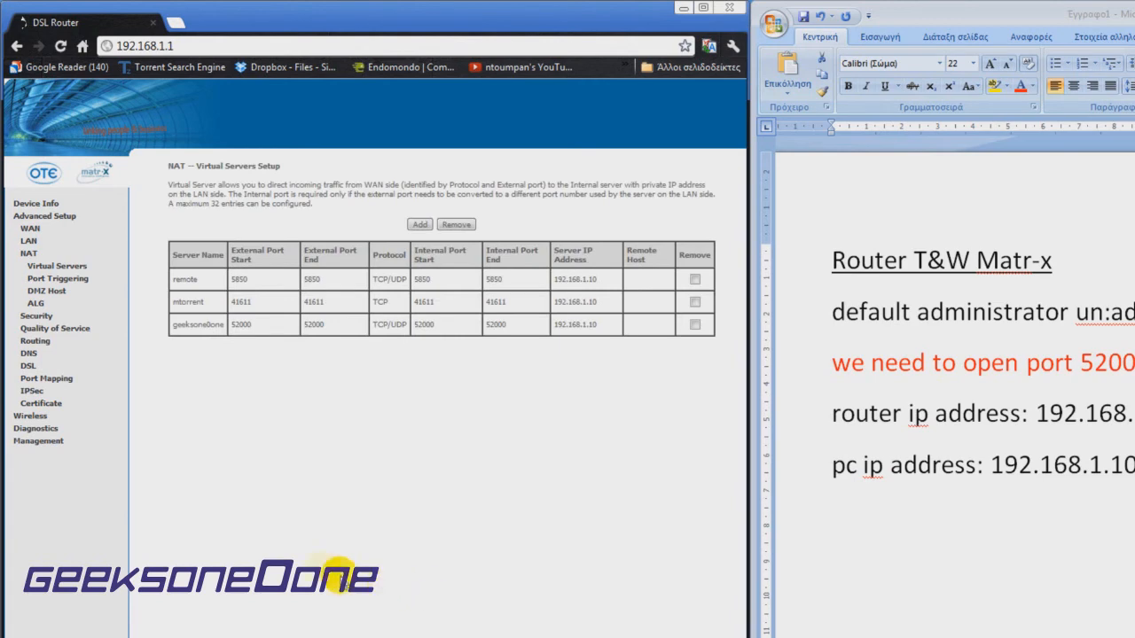
Step: Review the geeksone0one row in the virtual servers table and close the browser window
{"action": "left_click_drag", "start_coordinate": [170, 324], "coordinate": [710, 319]}
{"action": "left_click", "coordinate": [702, 324]}
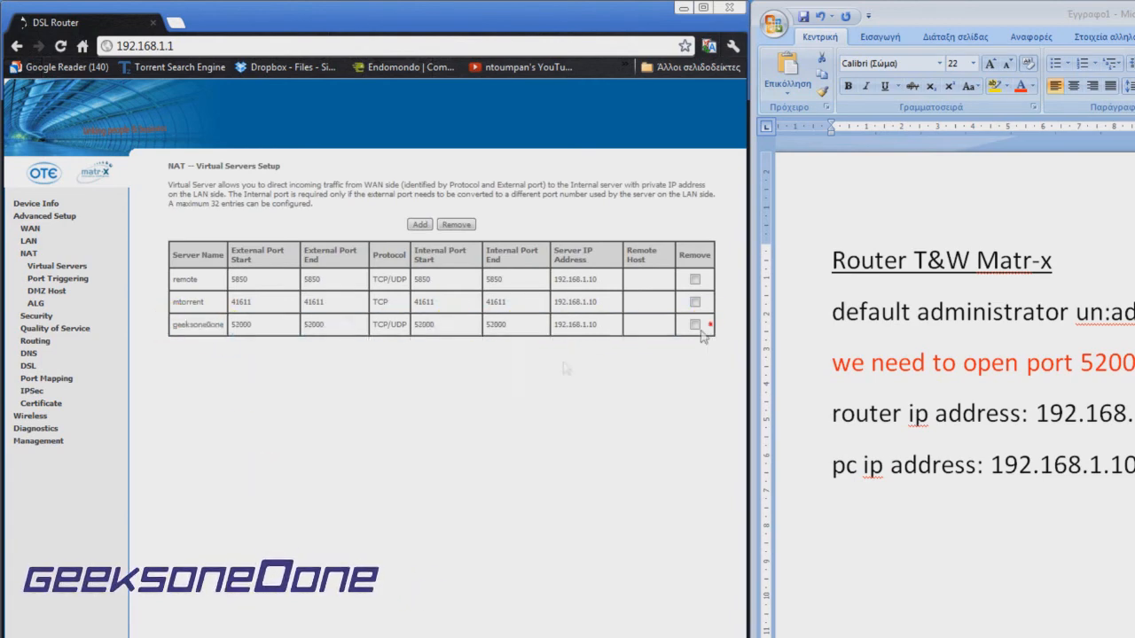
{"action": "left_click_drag", "start_coordinate": [174, 324], "coordinate": [647, 319]}
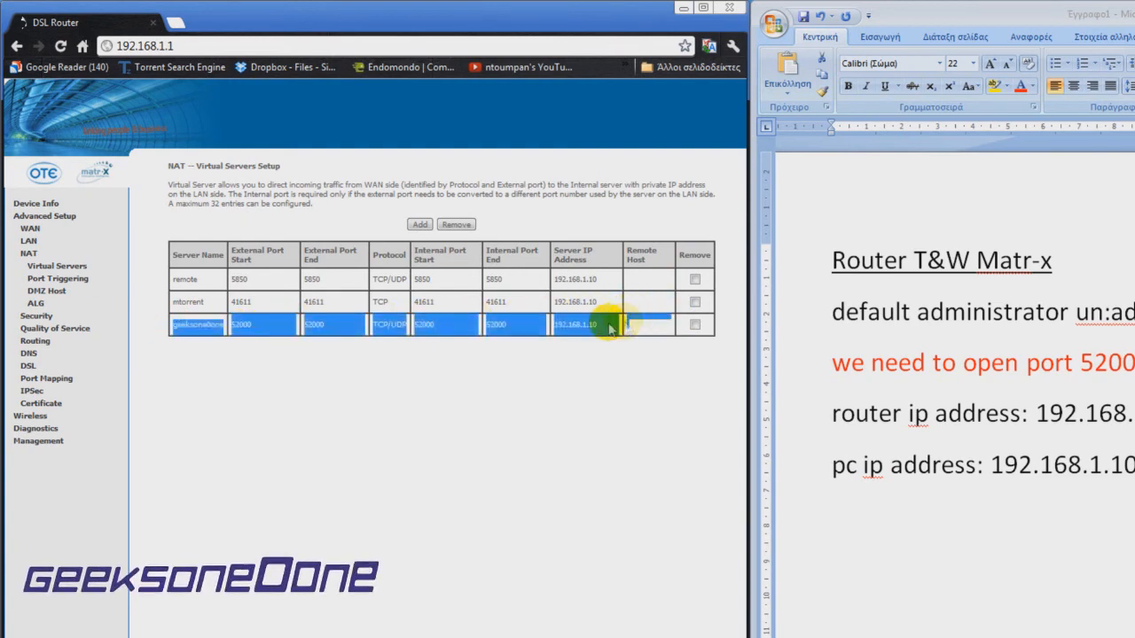
{"action": "left_click", "coordinate": [676, 322]}
{"action": "left_click_drag", "start_coordinate": [173, 324], "coordinate": [674, 321]}
{"action": "left_click", "coordinate": [611, 374]}
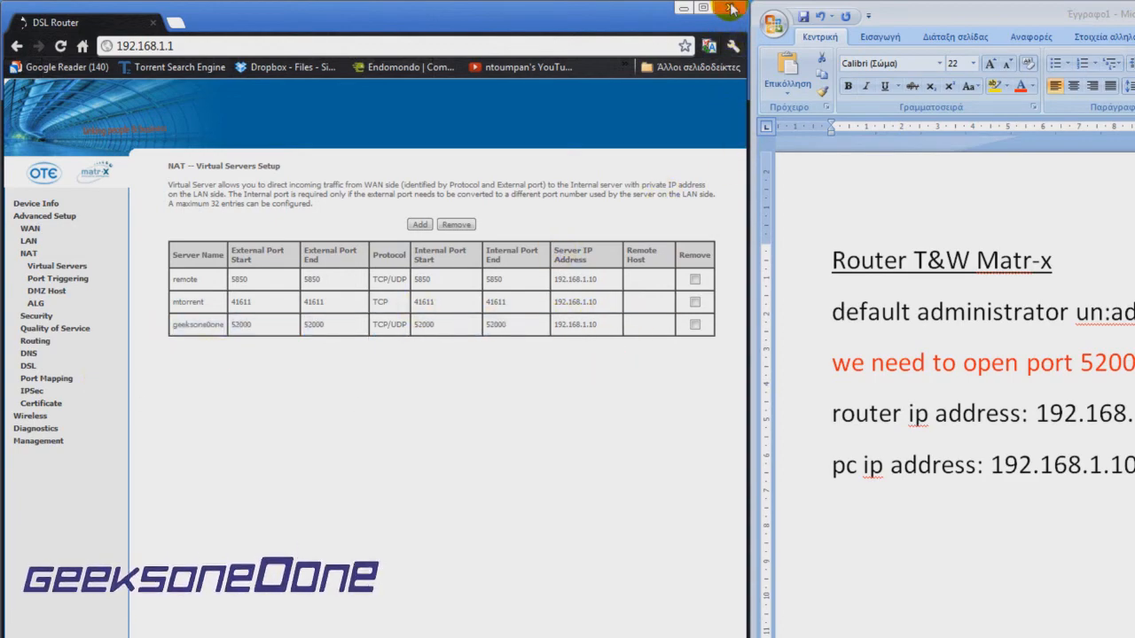
{"action": "left_click", "coordinate": [731, 9]}
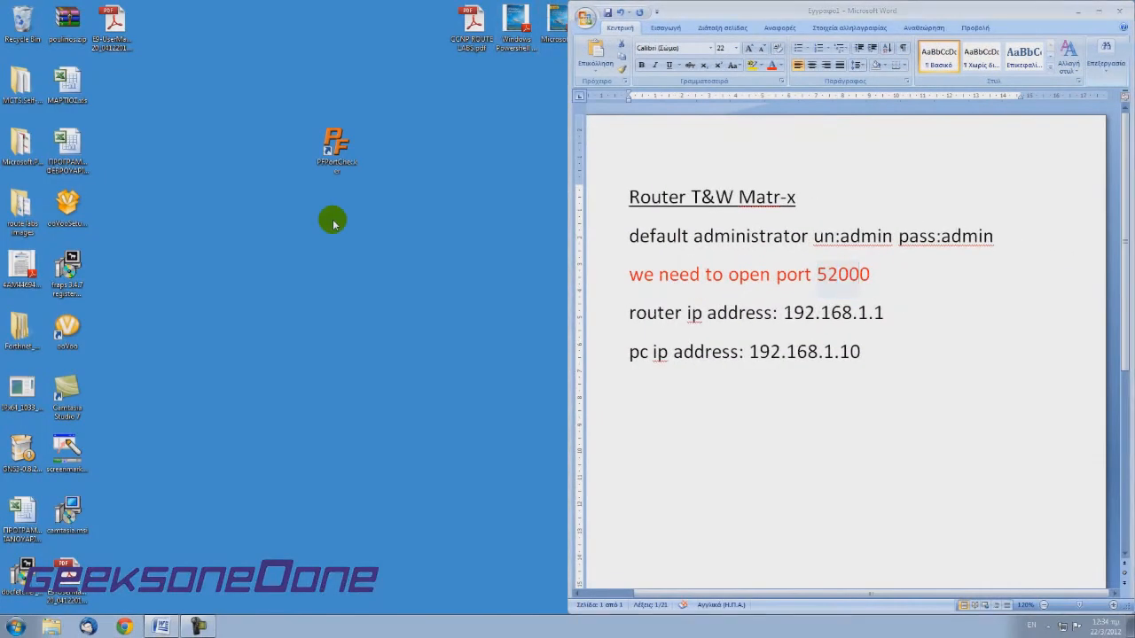
{"action": "left_click", "coordinate": [333, 222]}
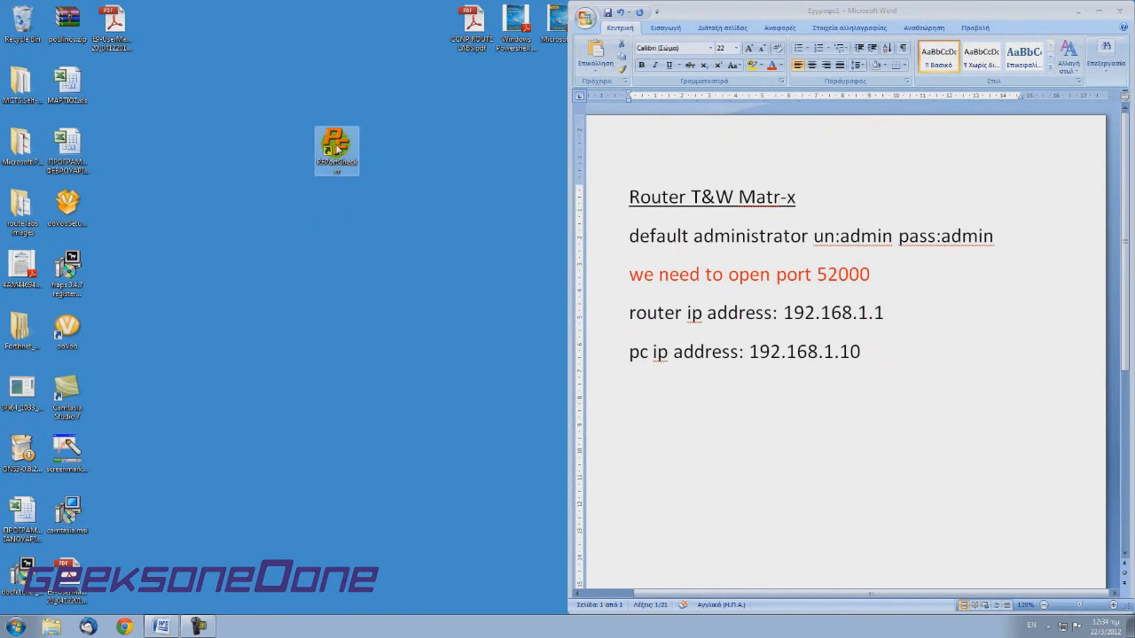
Step: Open PFPortChecker and test port 52000 over TCP and UDP
{"action": "double_click", "coordinate": [335, 148]}
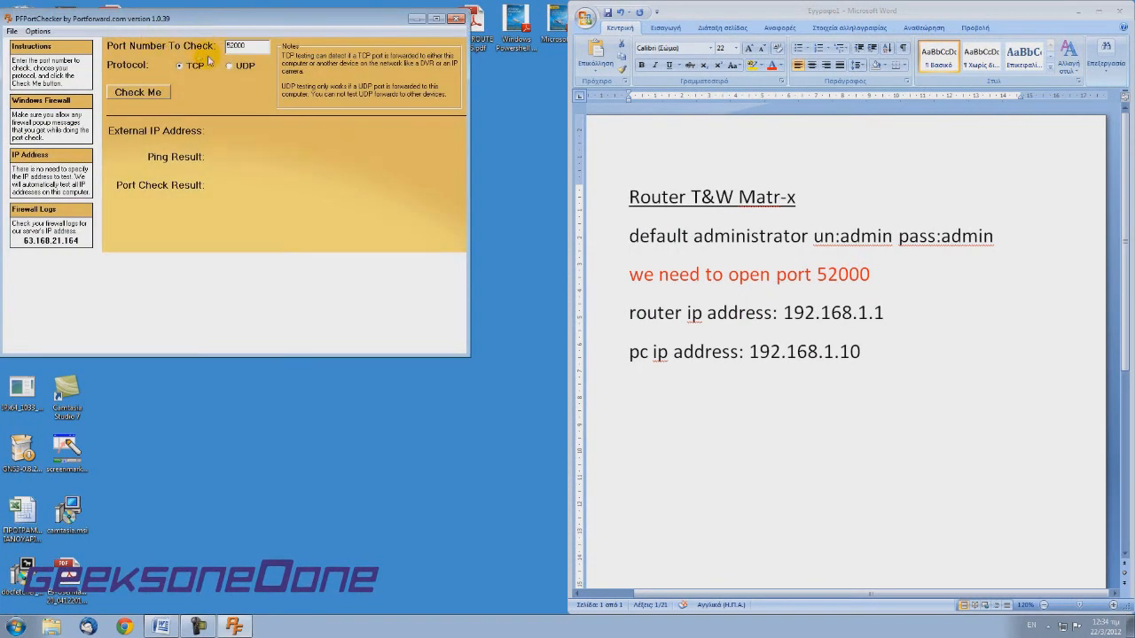
{"action": "double_click", "coordinate": [237, 46]}
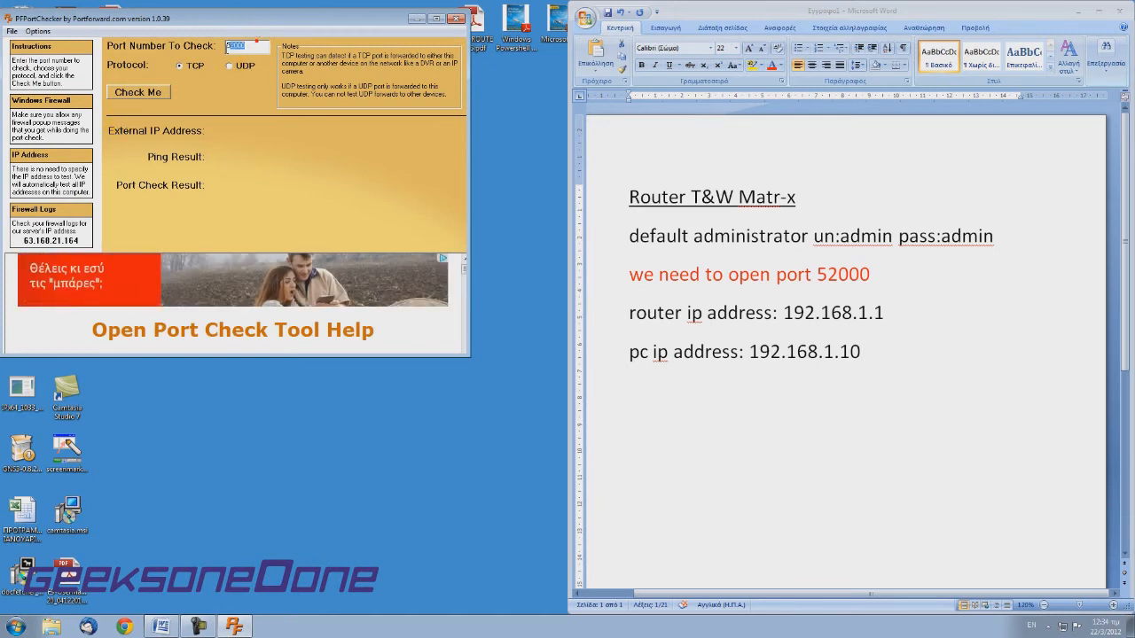
{"action": "left_click", "coordinate": [140, 94]}
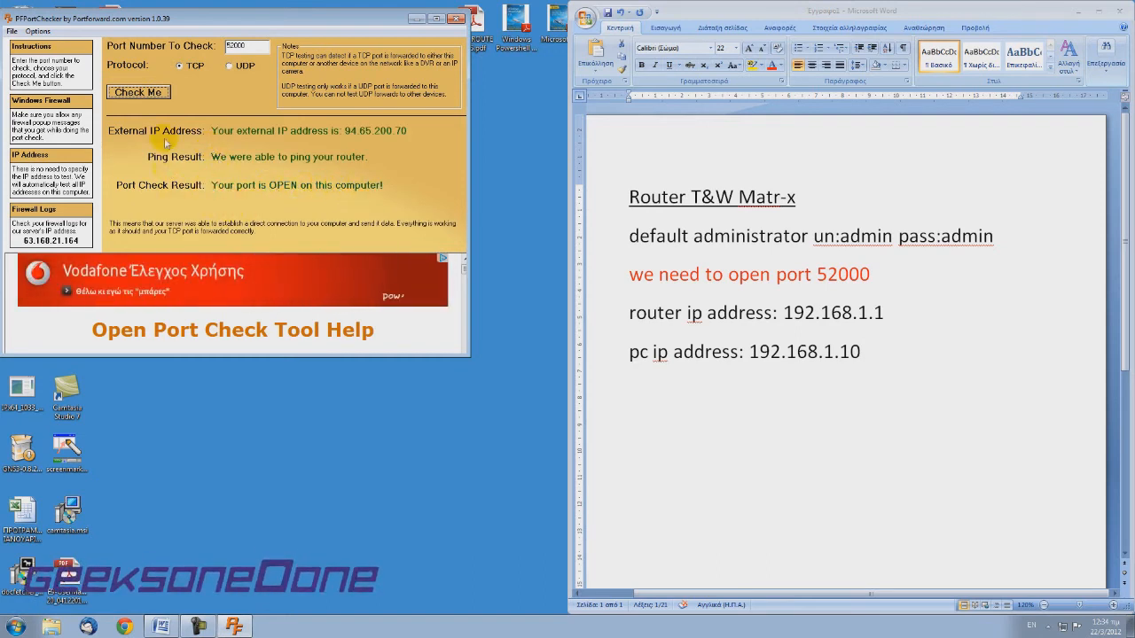
{"action": "left_click", "coordinate": [237, 69]}
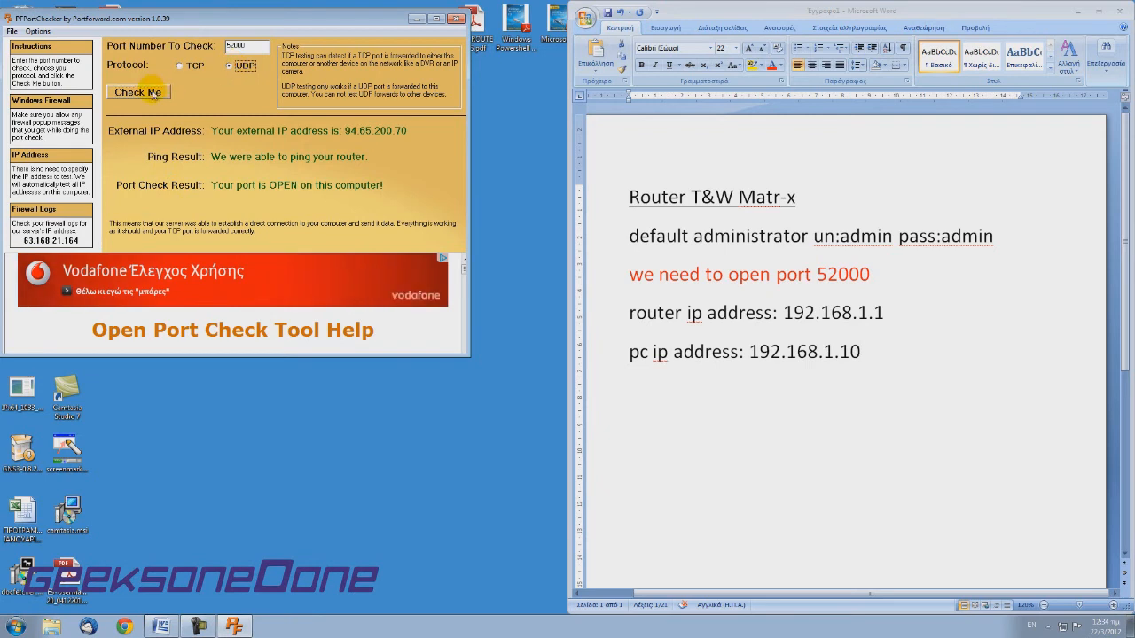
{"action": "left_click", "coordinate": [153, 94]}
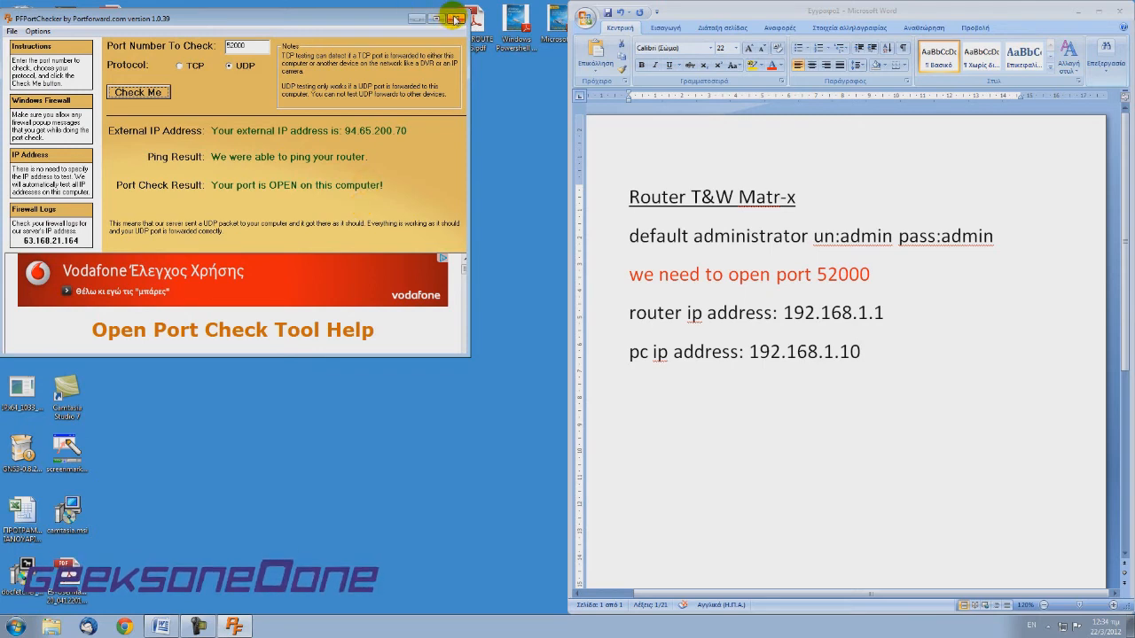
{"action": "left_click", "coordinate": [155, 203]}
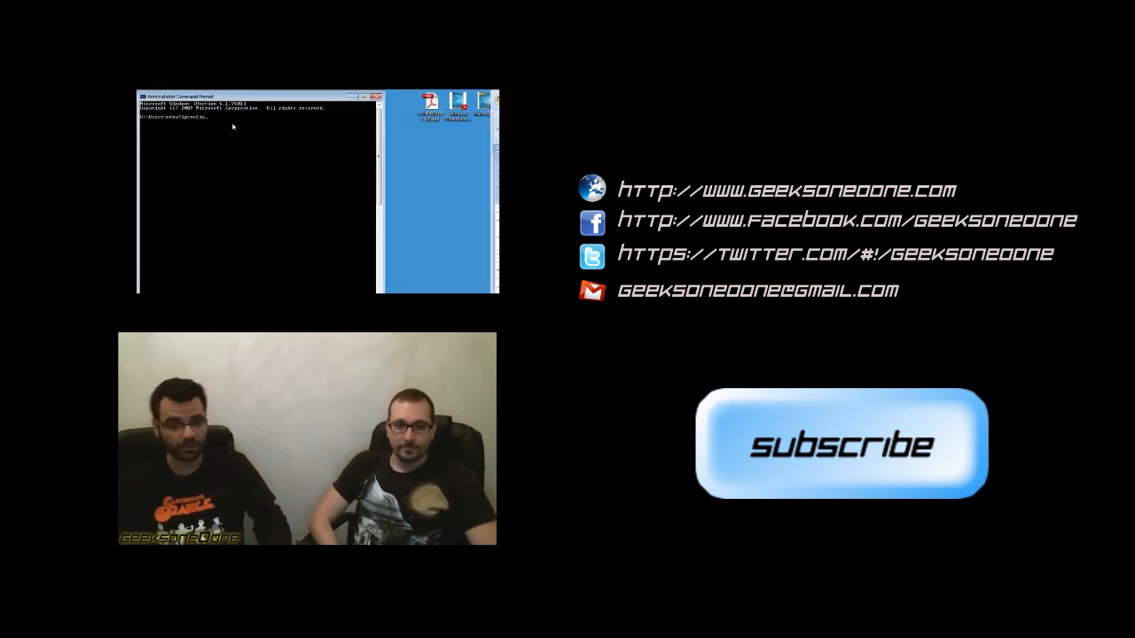
{"action": "type", "text": "ipconfig"}
{"action": "key", "text": "Return"}
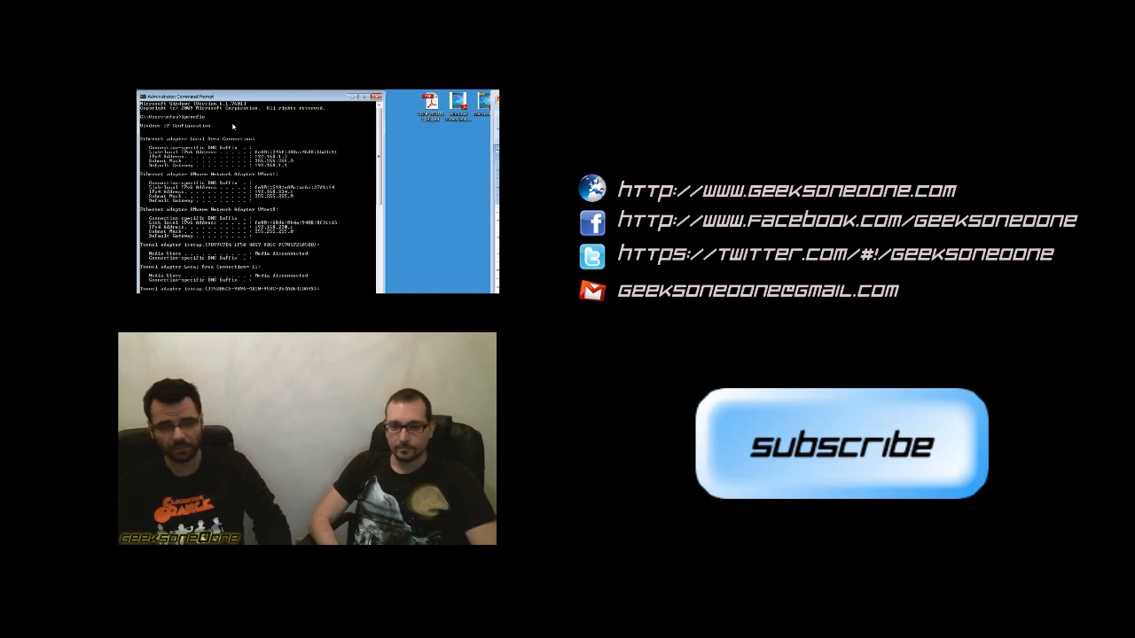